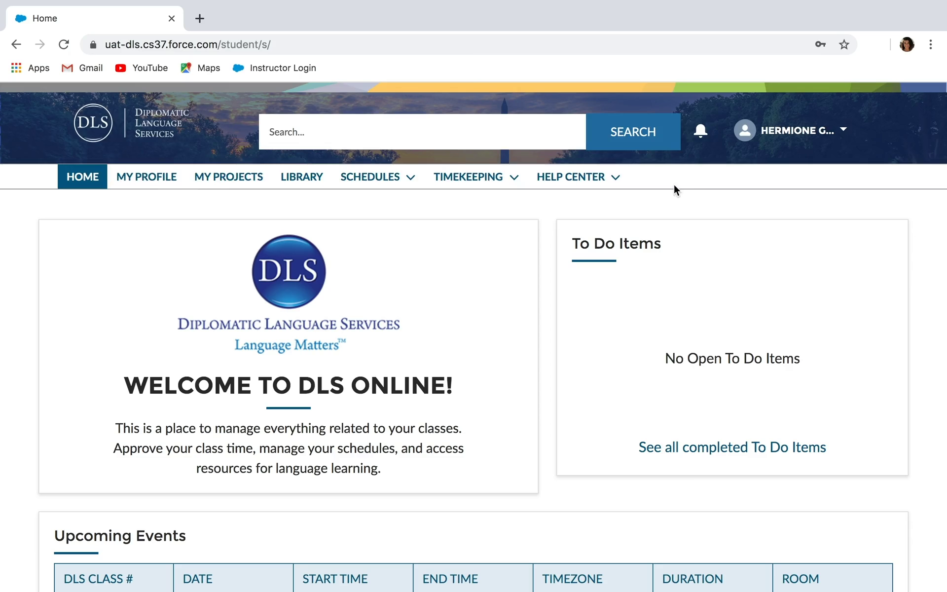
Check the notifications and the account menu options on the home page, and close both.
left_click(701, 134)
left_click(701, 134)
left_click(847, 134)
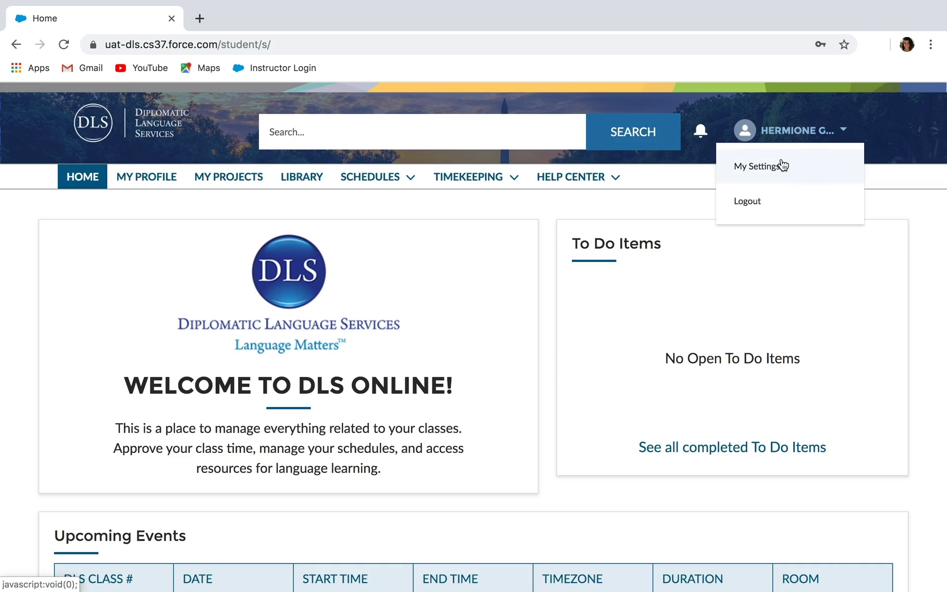
left_click(694, 196)
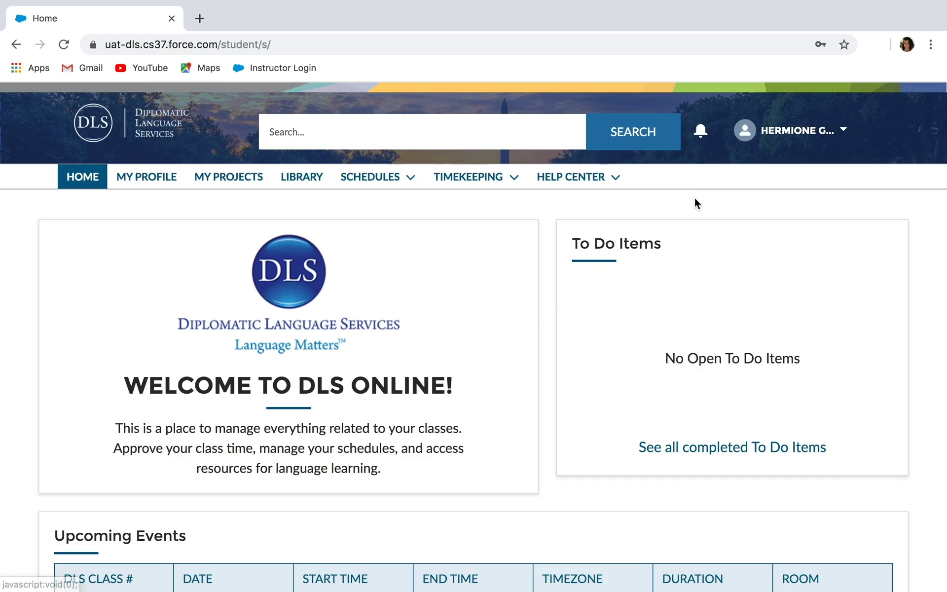
Open My Profile and review the name and contact information.
left_click(146, 186)
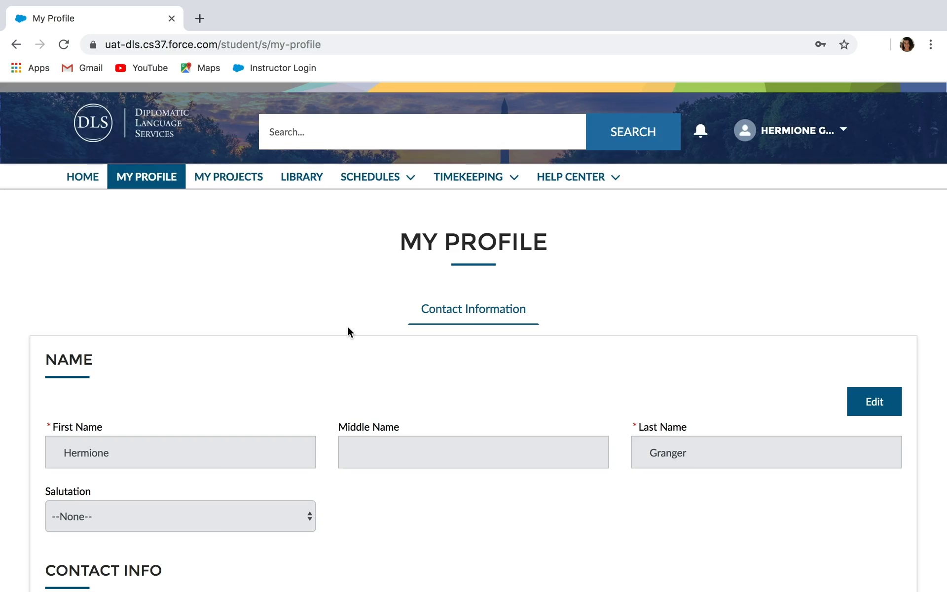
scroll(347, 327, "down", 5)
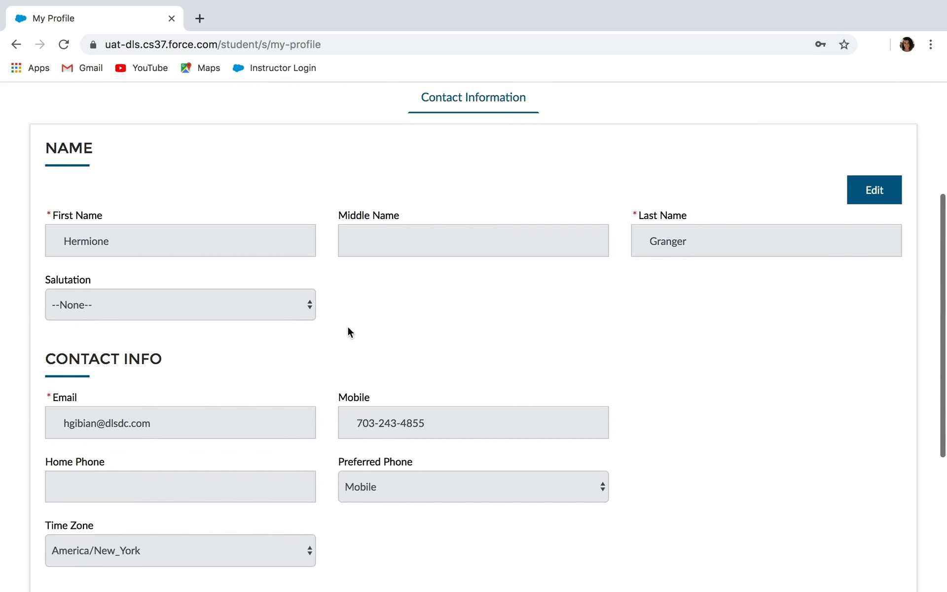
scroll(347, 327, "up", 5)
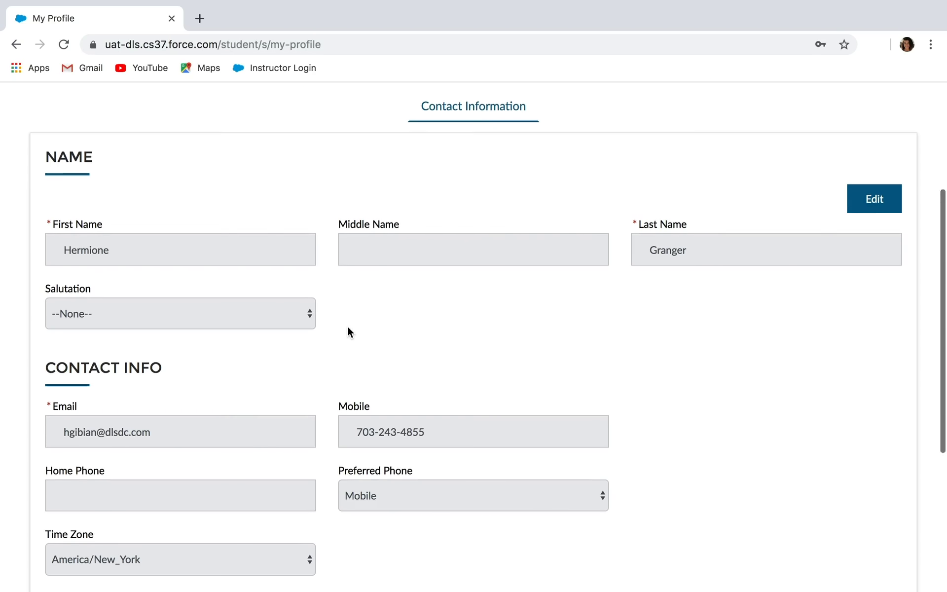
Open My Projects and check the available project status filters, keeping Active selected.
left_click(238, 188)
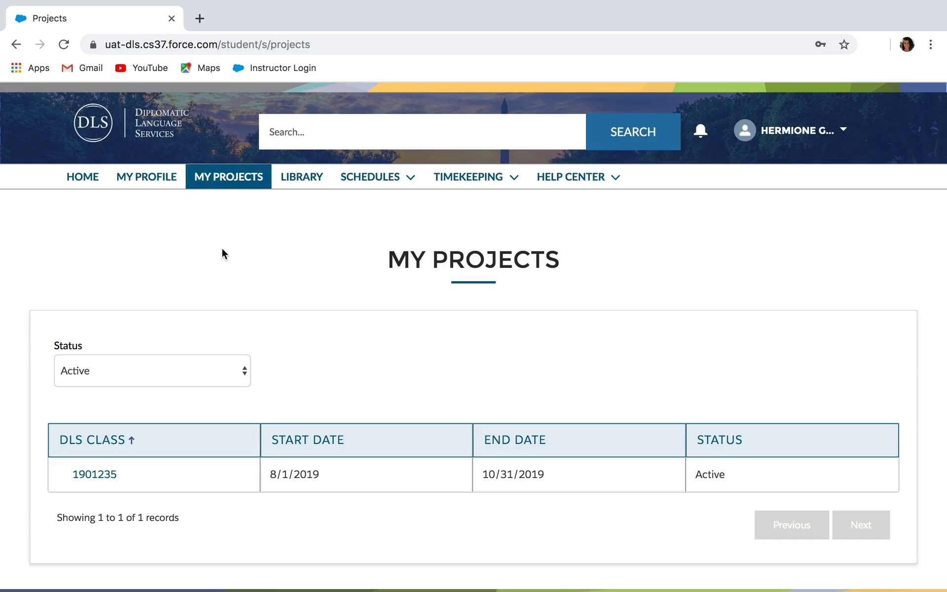
left_click(206, 371)
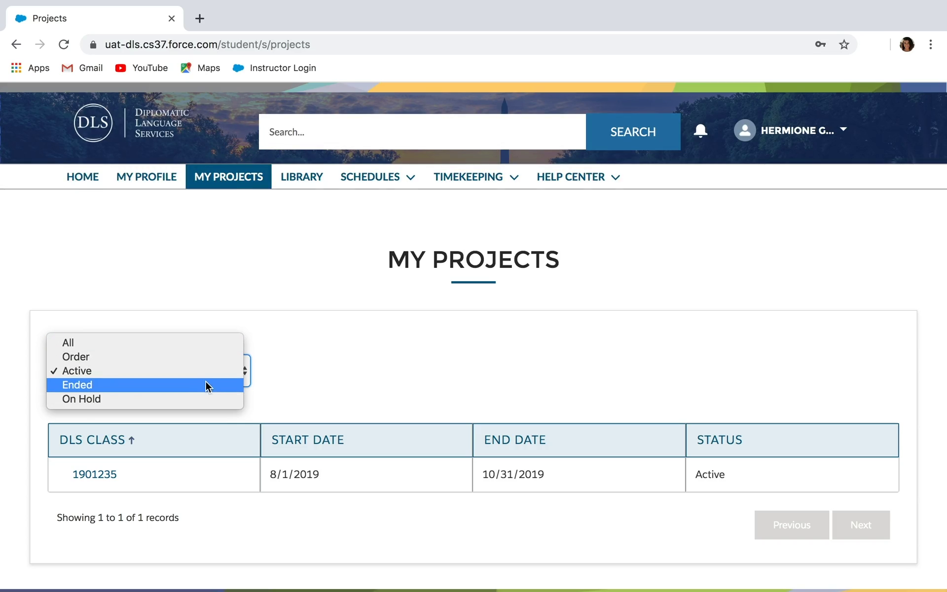
left_click(206, 375)
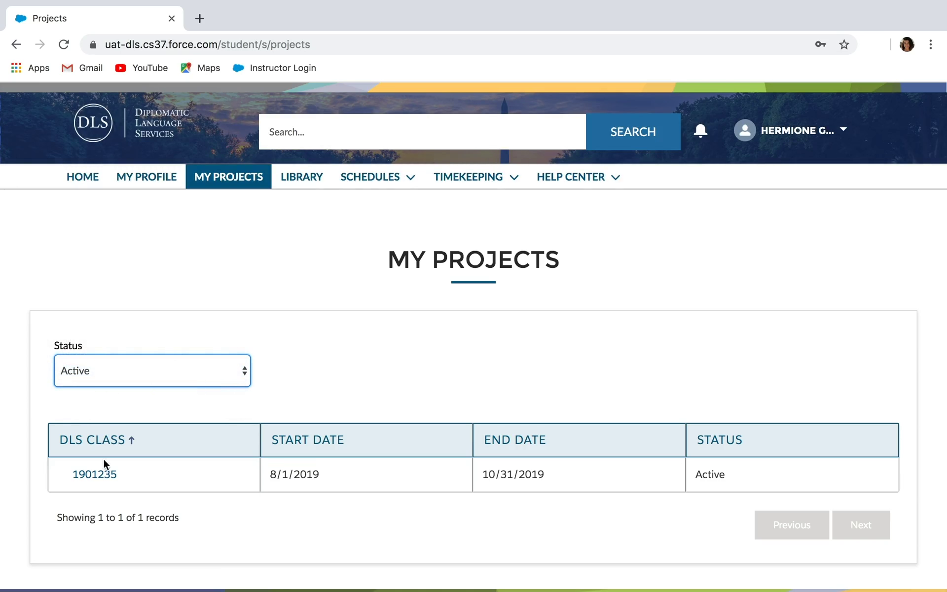
Open the active class's project detail and review its contact assignments, budget and schedules.
left_click(88, 476)
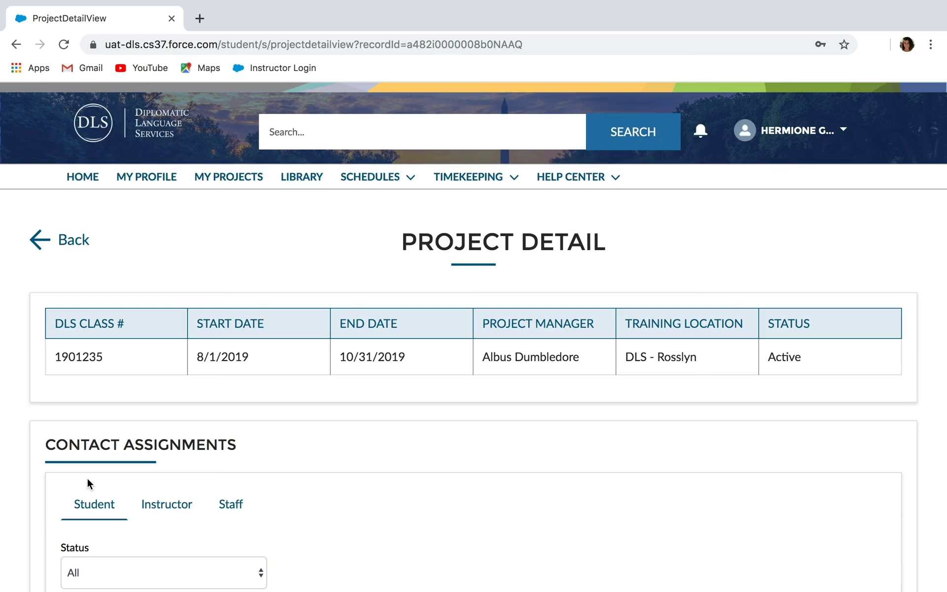
scroll(87, 478, "down", 5)
scroll(86, 477, "down", 12)
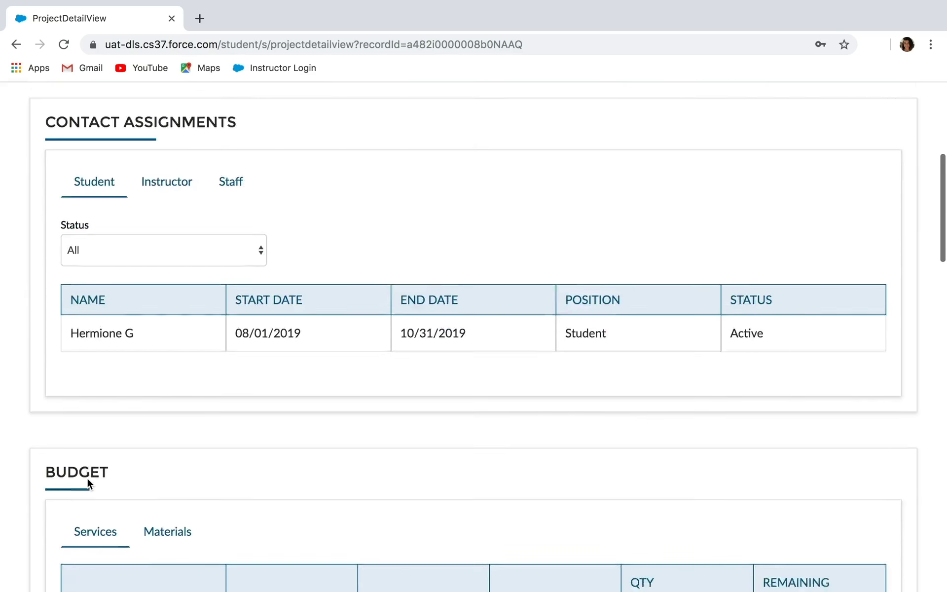
scroll(87, 477, "down", 7)
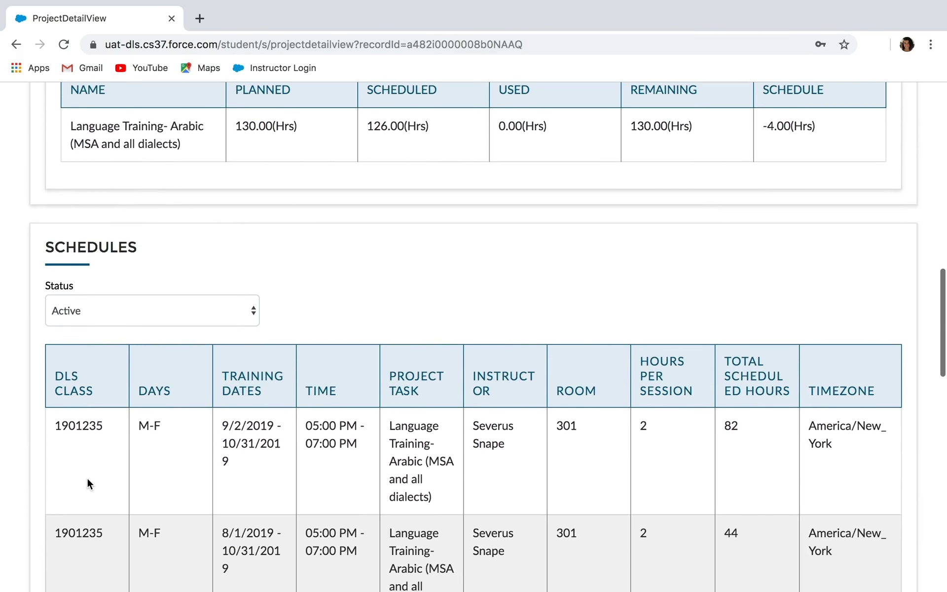
scroll(88, 483, "up", 20)
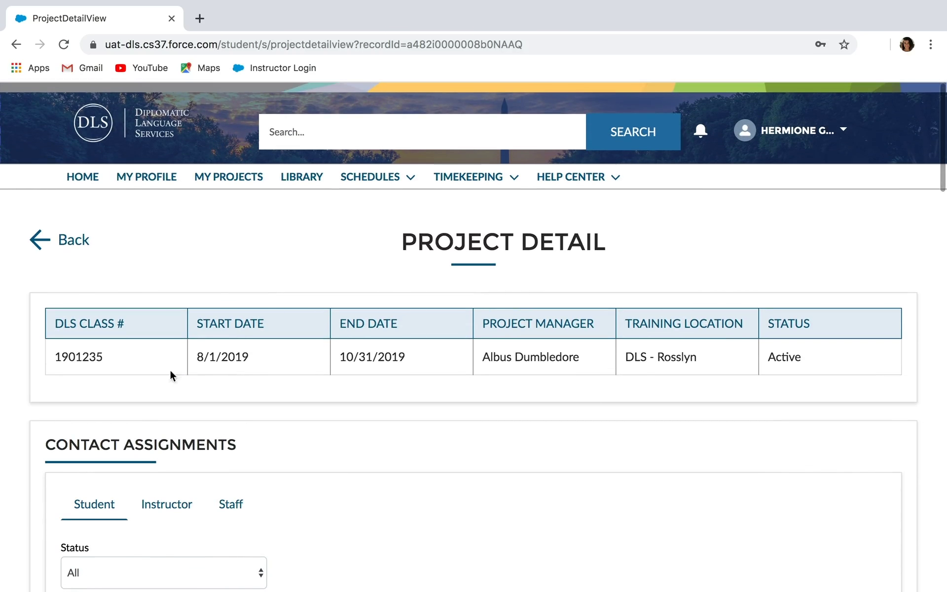
Open the Library and review the material requests, favorites and rated materials.
left_click(294, 179)
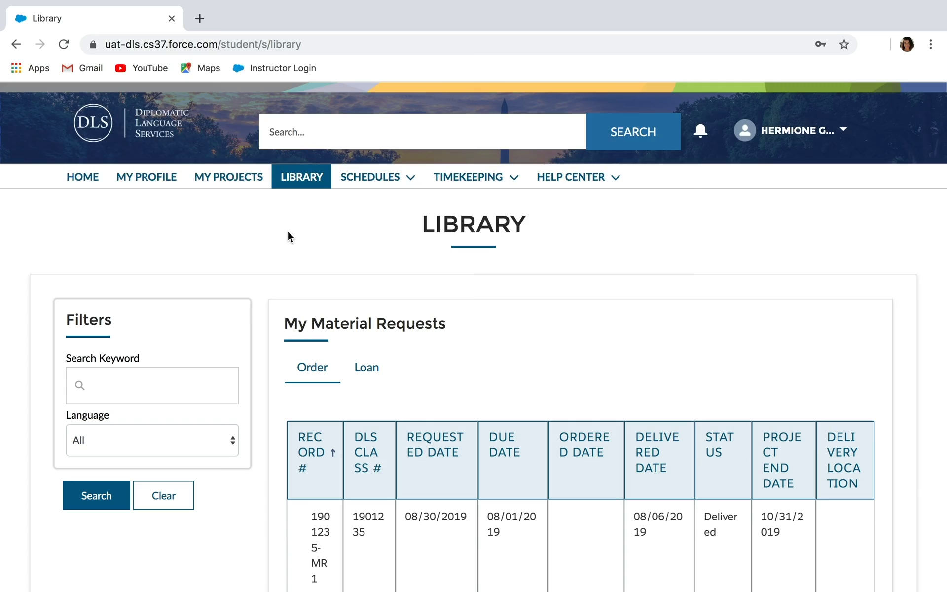
scroll(288, 236, "down", 10)
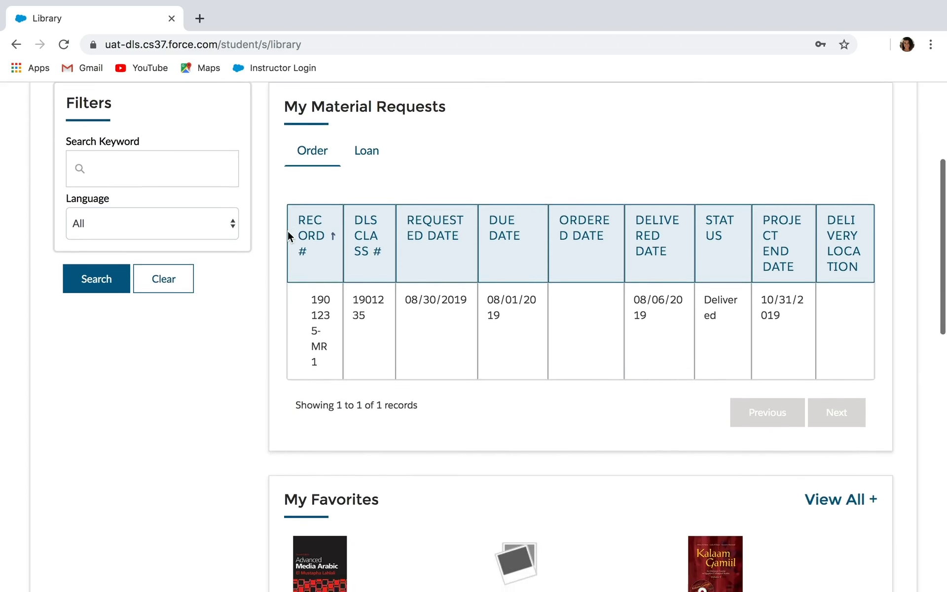
scroll(288, 230, "down", 5)
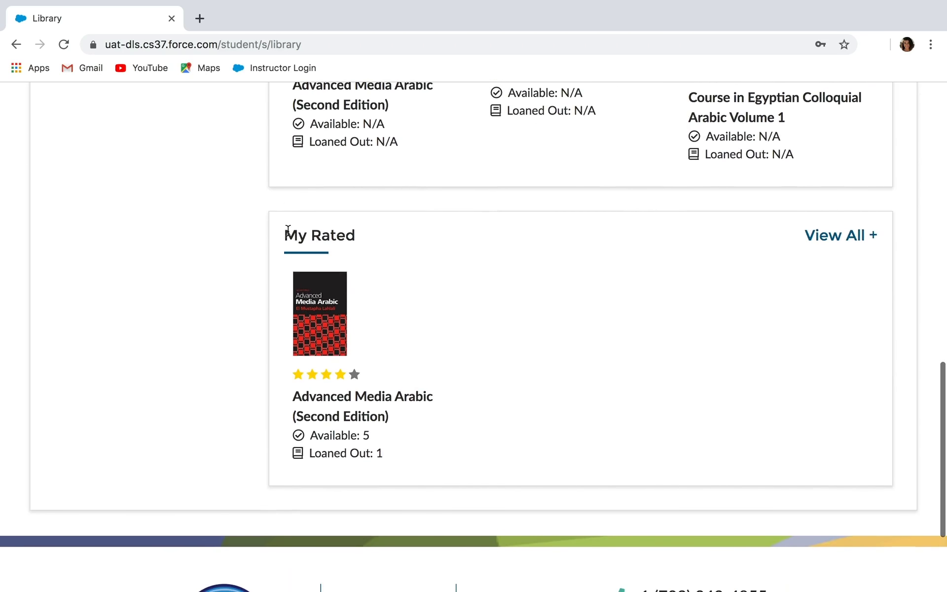
scroll(288, 231, "up", 15)
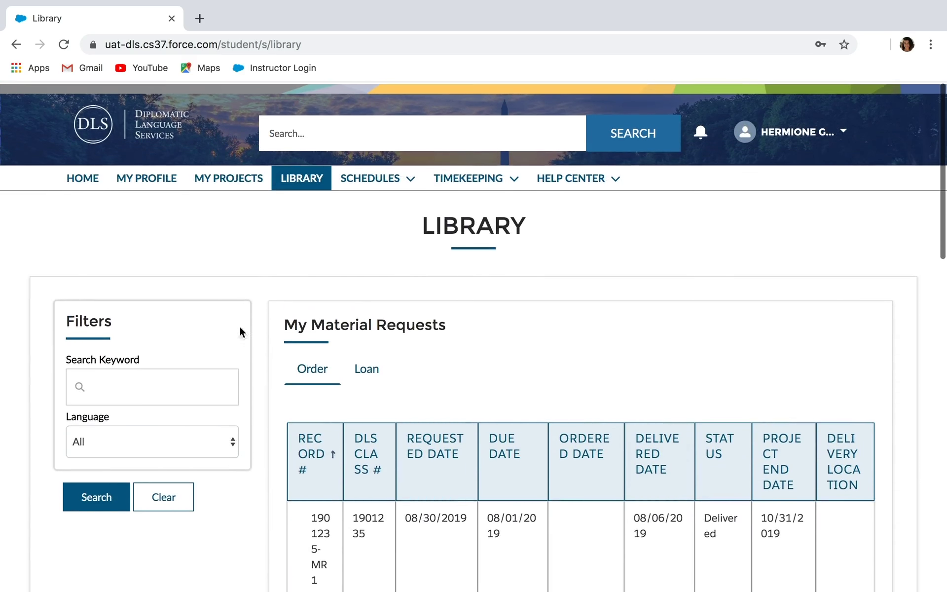
Search the library for materials with the language filter set to Chinese - Mandarin.
left_click(212, 442)
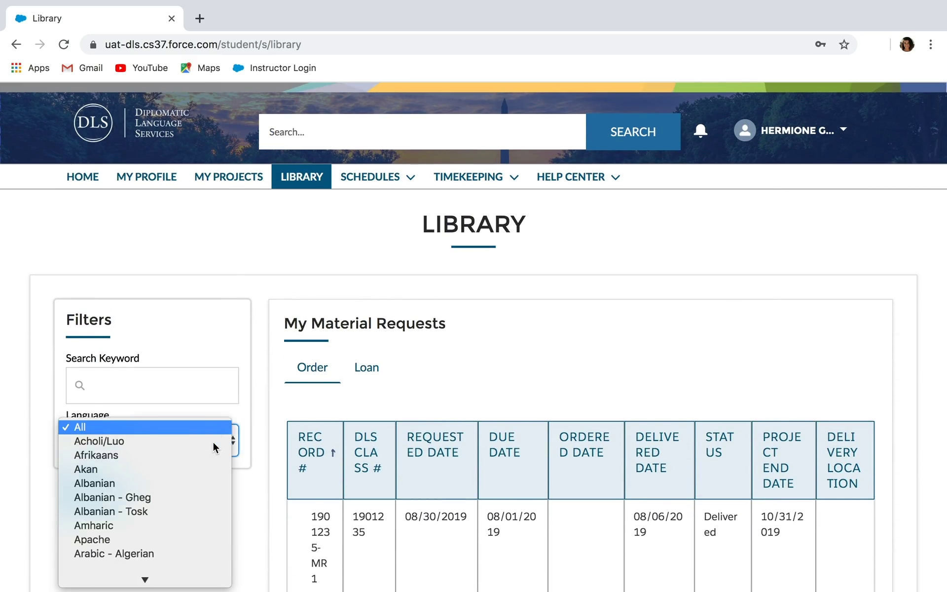
scroll(213, 443, "down", 10)
scroll(212, 442, "down", 5)
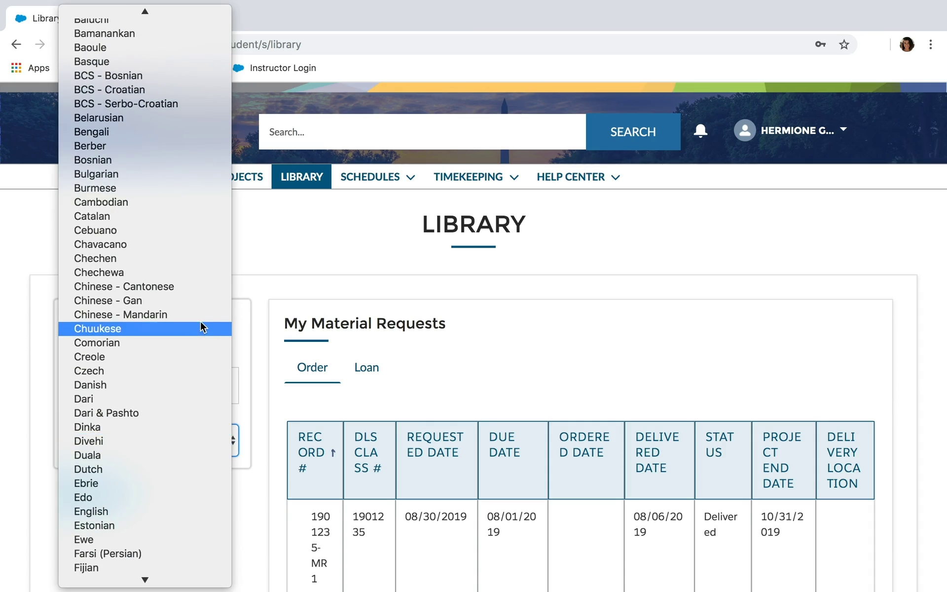
key("Escape")
left_click(95, 496)
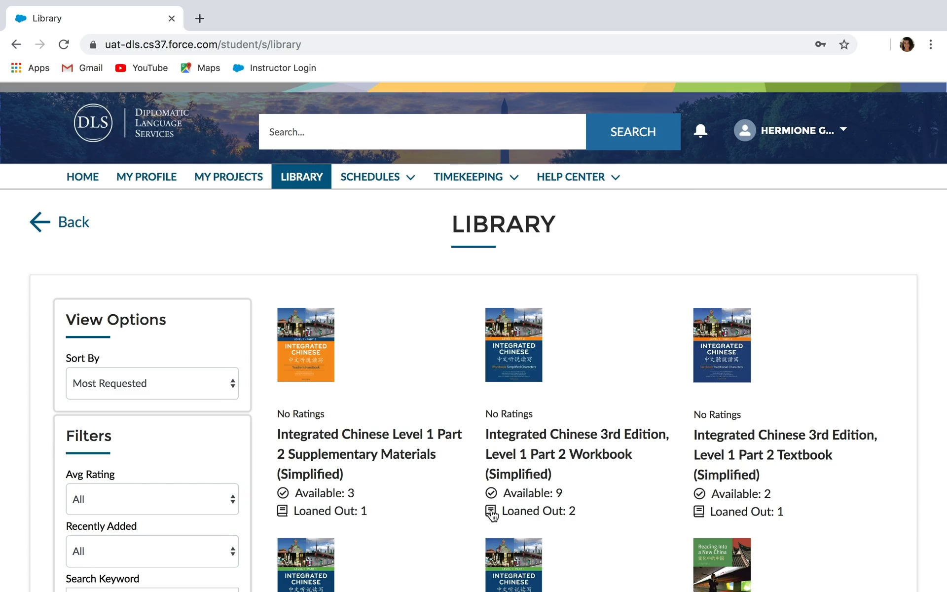
Open the details of Integrated Chinese 3rd Edition, Level 1 Part 2 Workbook (Simplified) and review its inventory and reviews sections.
left_click(522, 438)
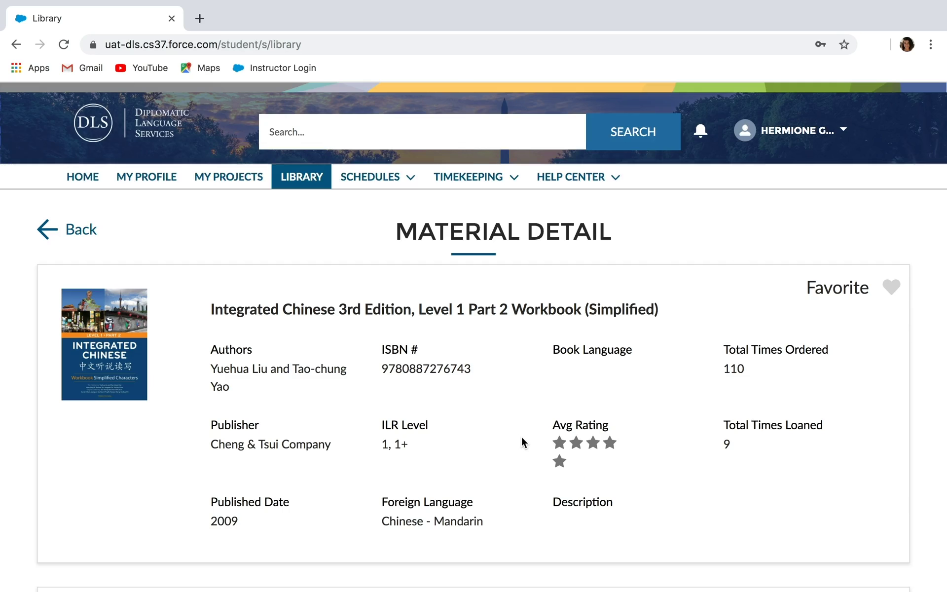
scroll(522, 439, "down", 7)
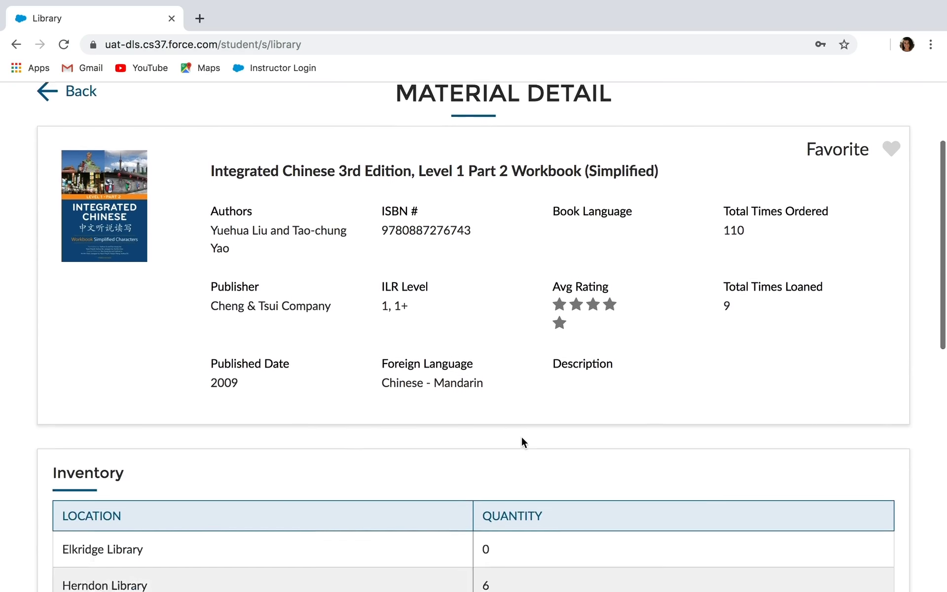
scroll(521, 435, "down", 4)
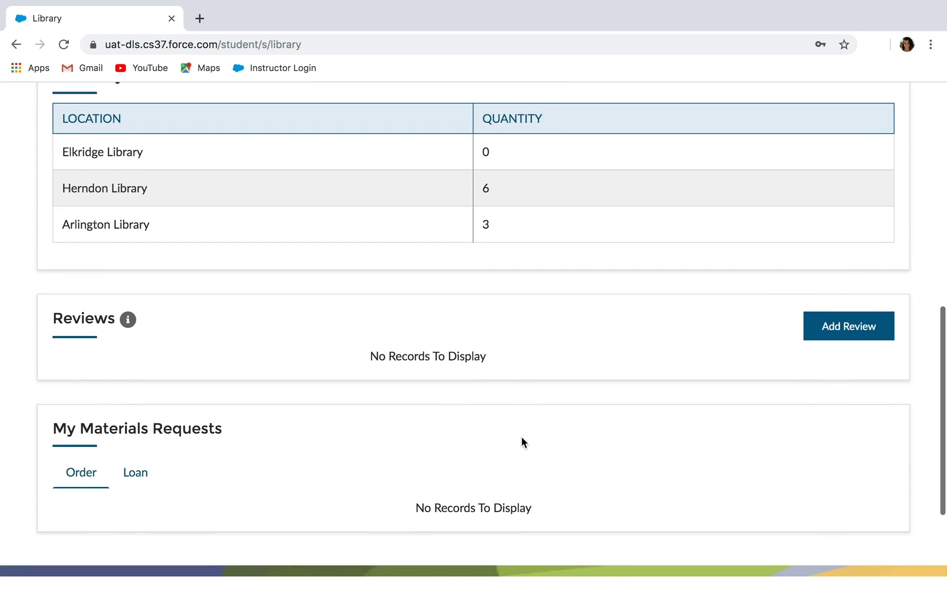
Open a blank review entry for the workbook and look over its comment, rating and materials request areas.
left_click(830, 331)
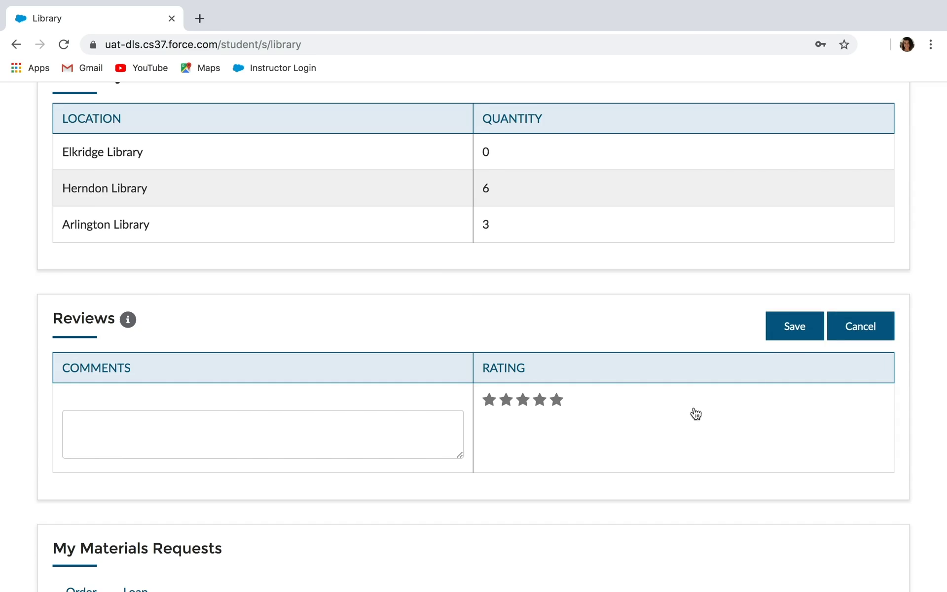
scroll(674, 441, "down", 3)
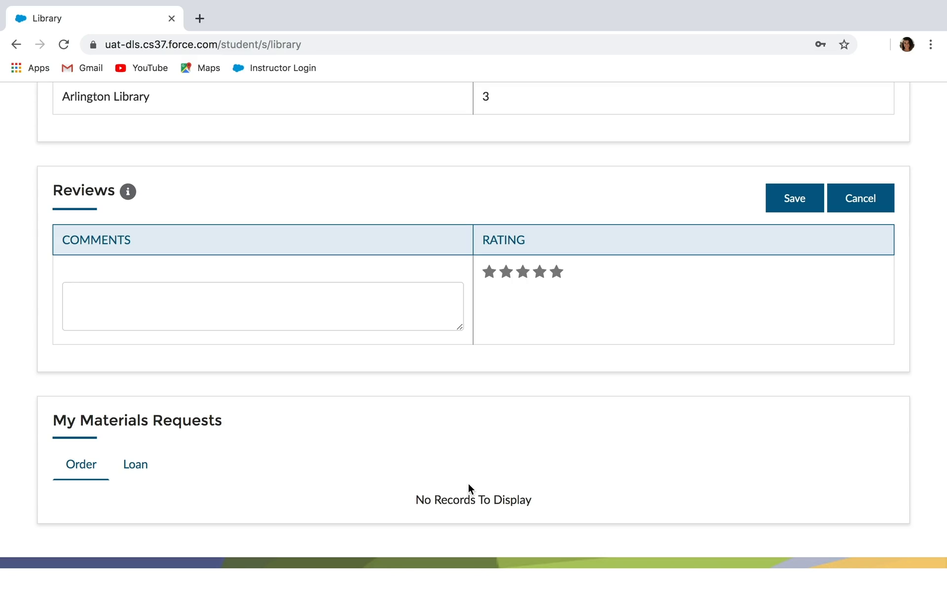
scroll(468, 484, "up", 1)
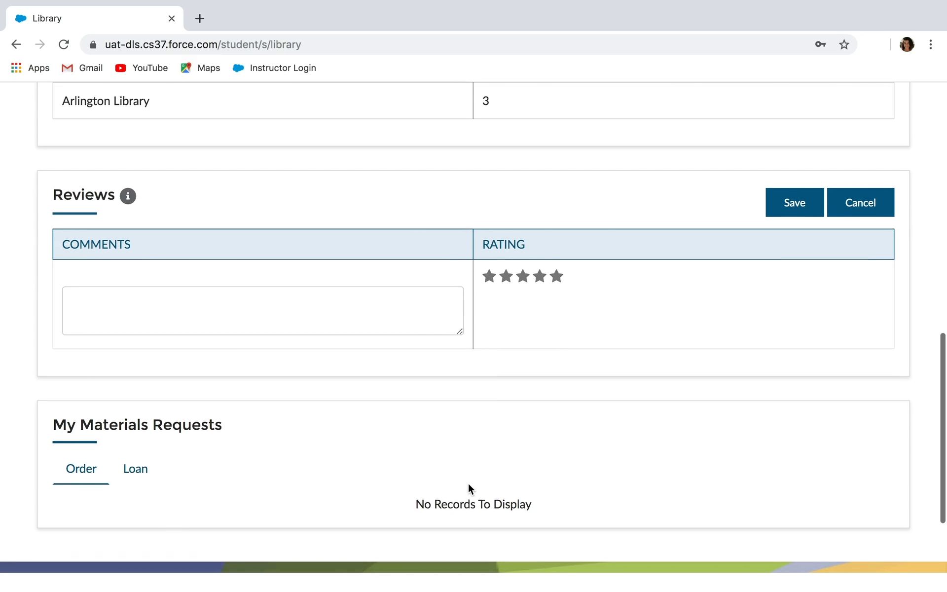
scroll(469, 484, "up", 15)
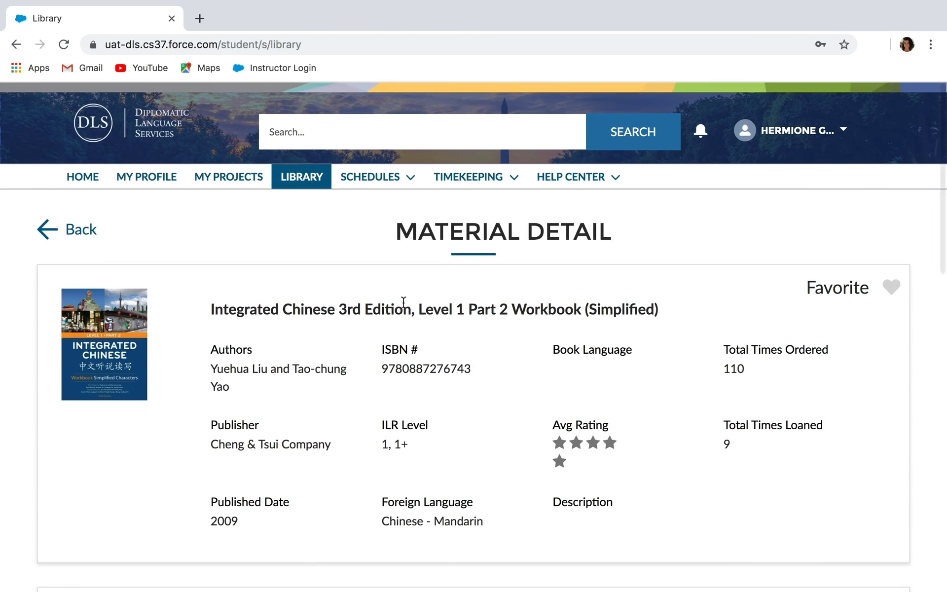
Open My Schedules, examine the classes for the week of Sep 8 – 14, 2019, and check the view options, keeping Calendar.
left_click(402, 185)
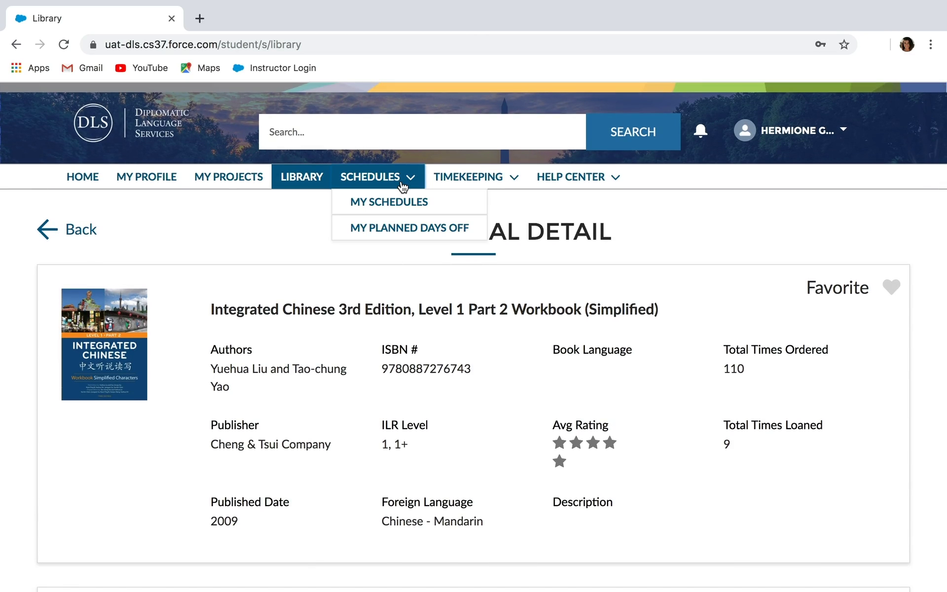
left_click(390, 202)
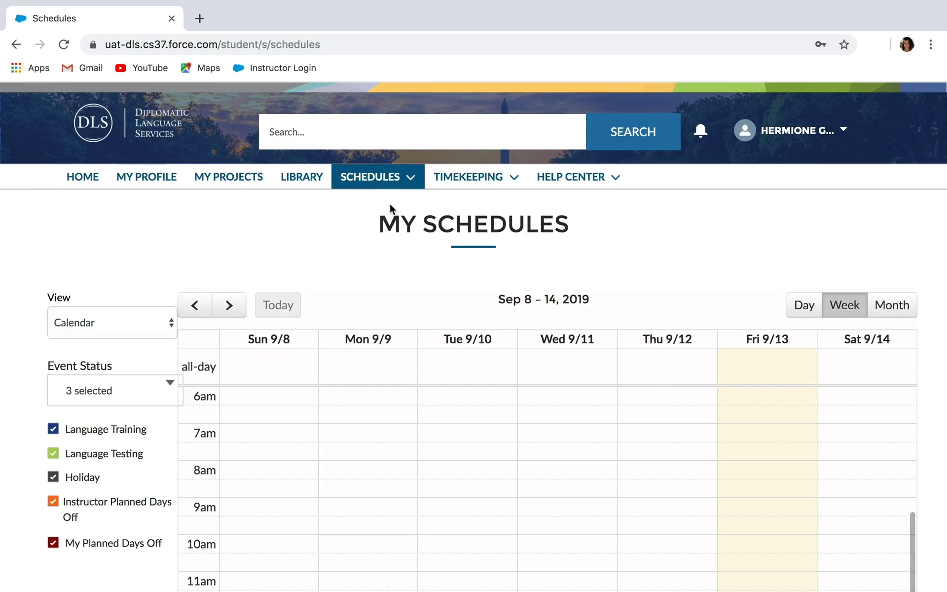
scroll(337, 241, "down", 5)
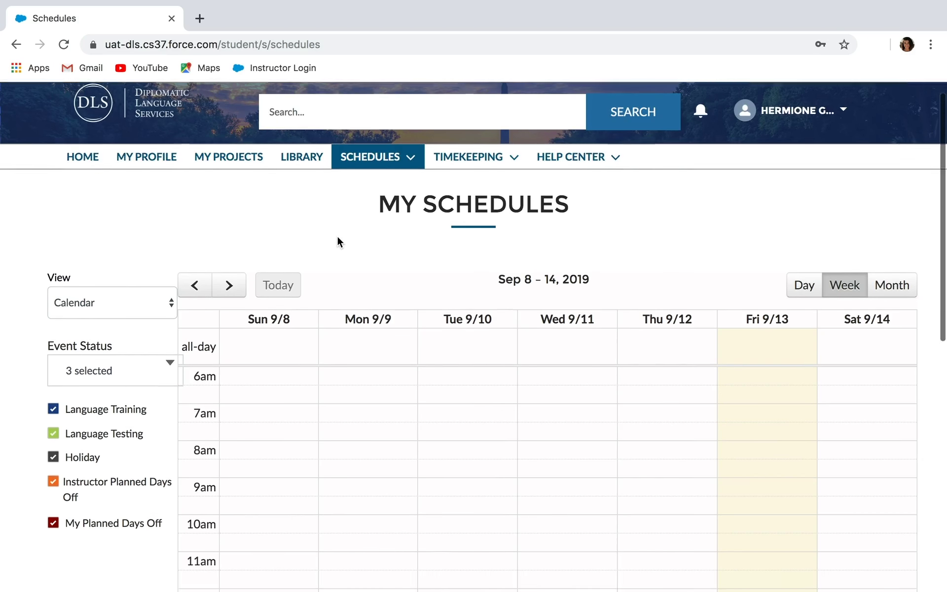
scroll(337, 241, "down", 3)
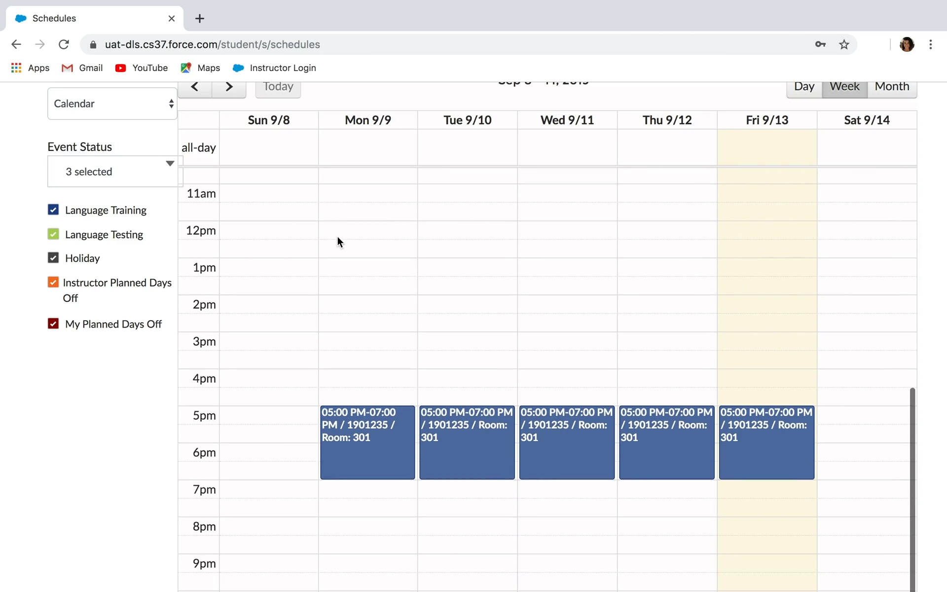
left_click(155, 112)
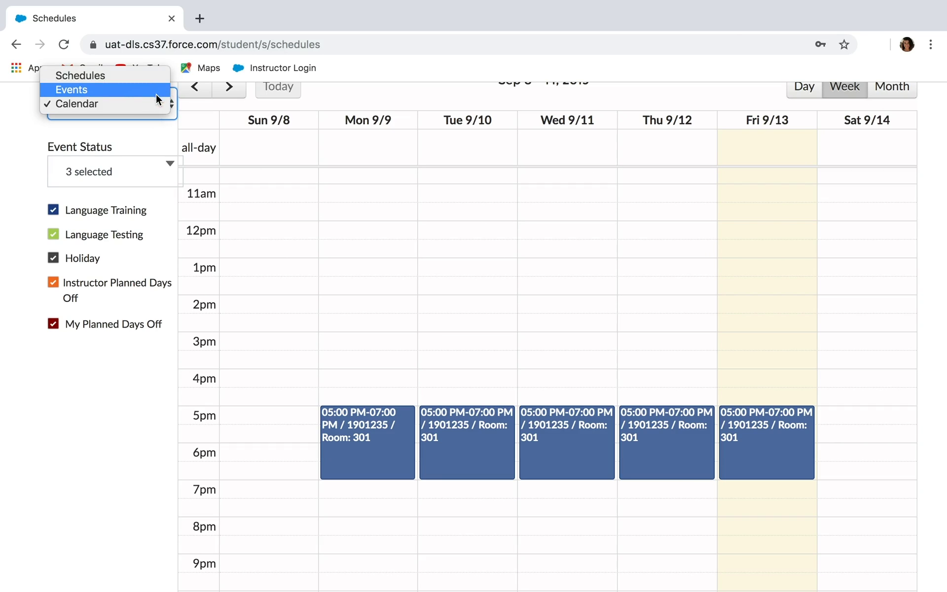
left_click(138, 102)
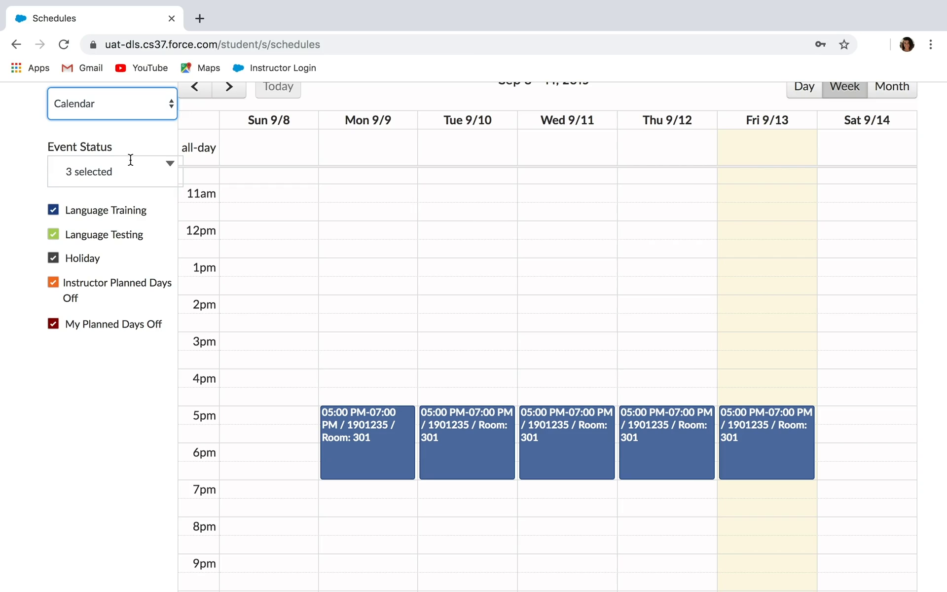
Open the My Planned Days Off page from the schedules section.
scroll(130, 159, "up", 5)
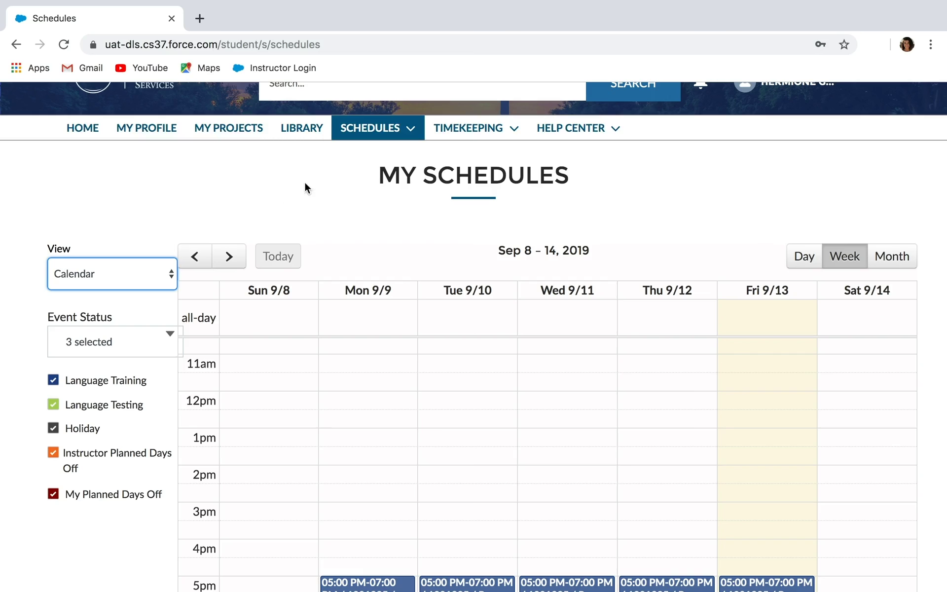
left_click(405, 134)
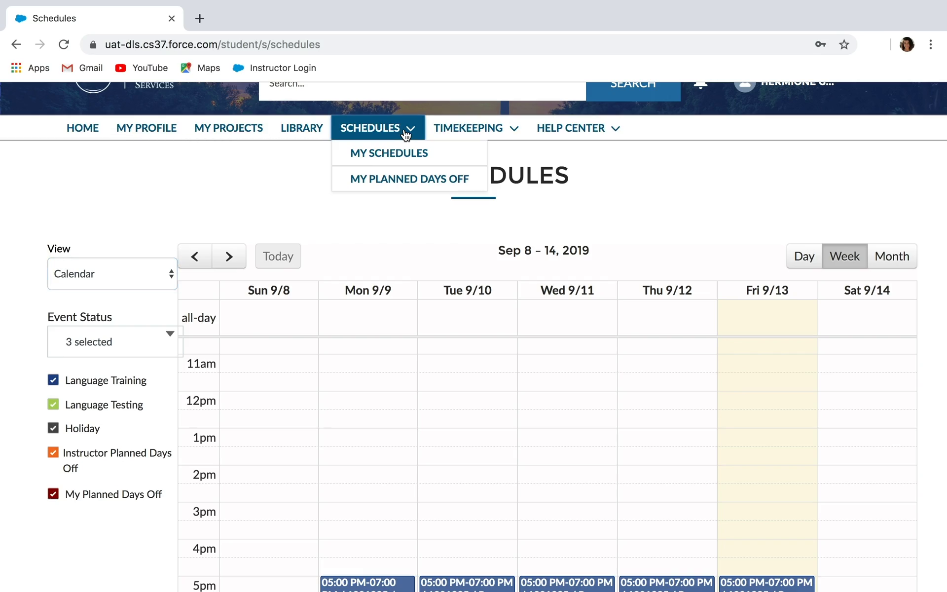
left_click(398, 183)
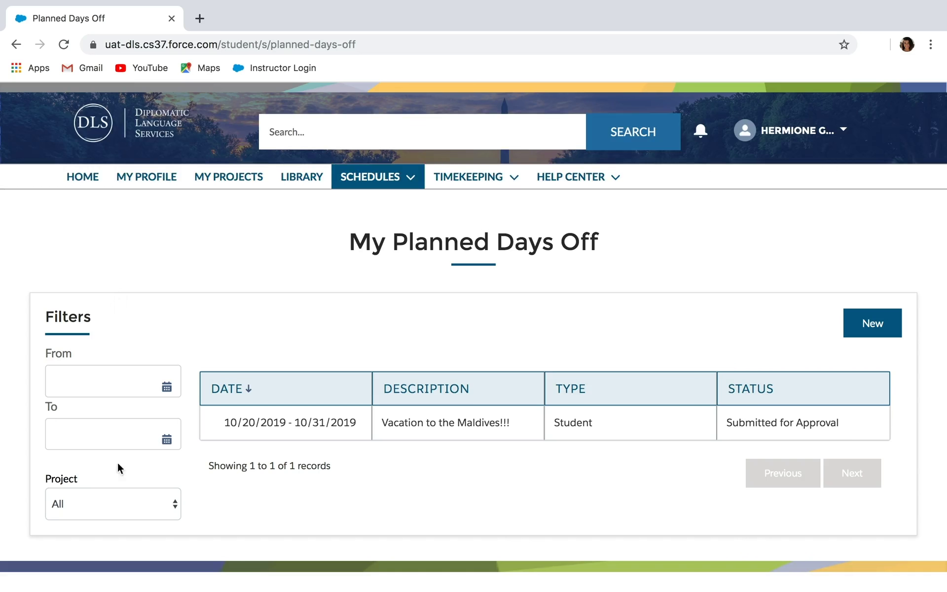
Check the project filter, keeping All, and save a student planned day off from 09/25/2019 to 09/26/2019 with the description "Doctor".
left_click(94, 503)
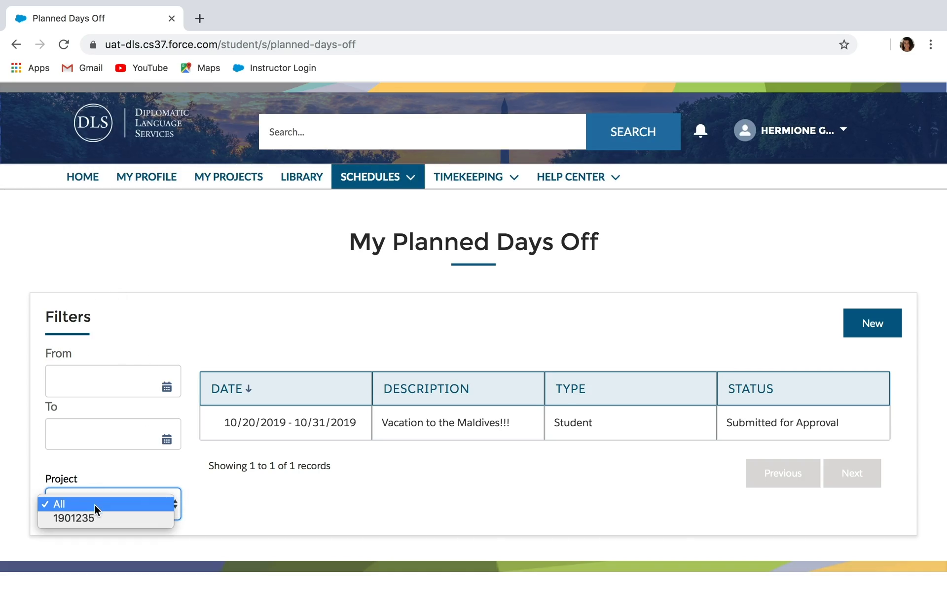
left_click(94, 504)
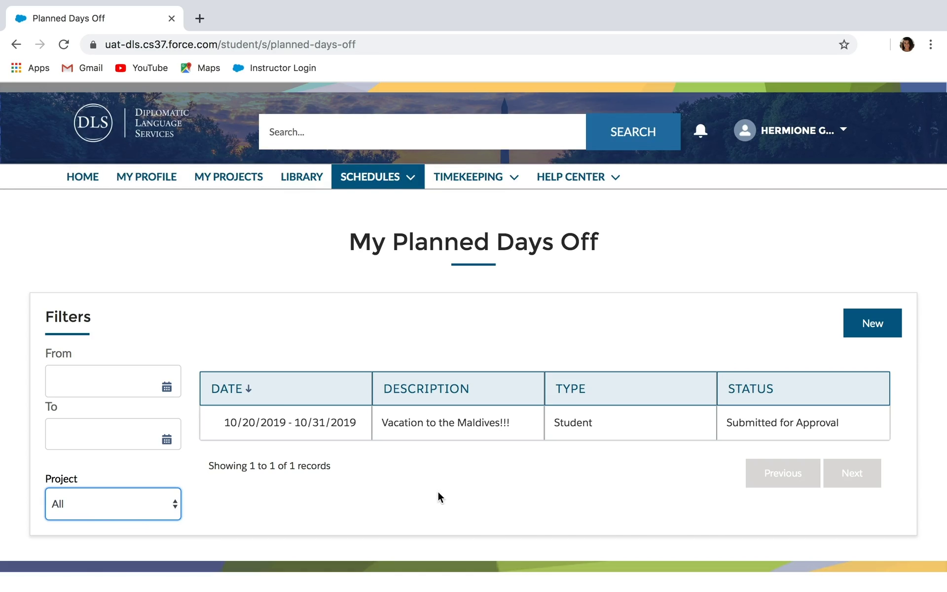
left_click(898, 324)
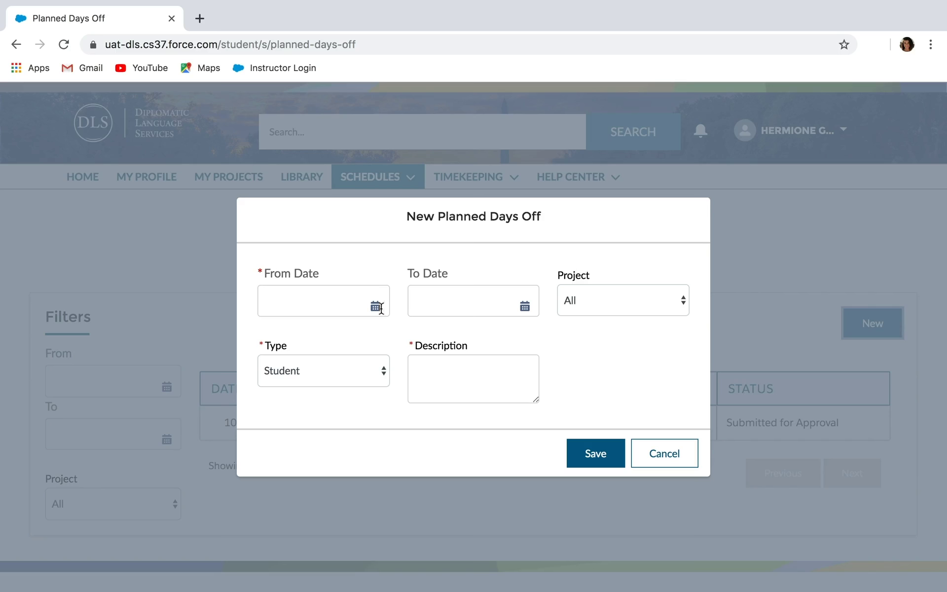
left_click(380, 308)
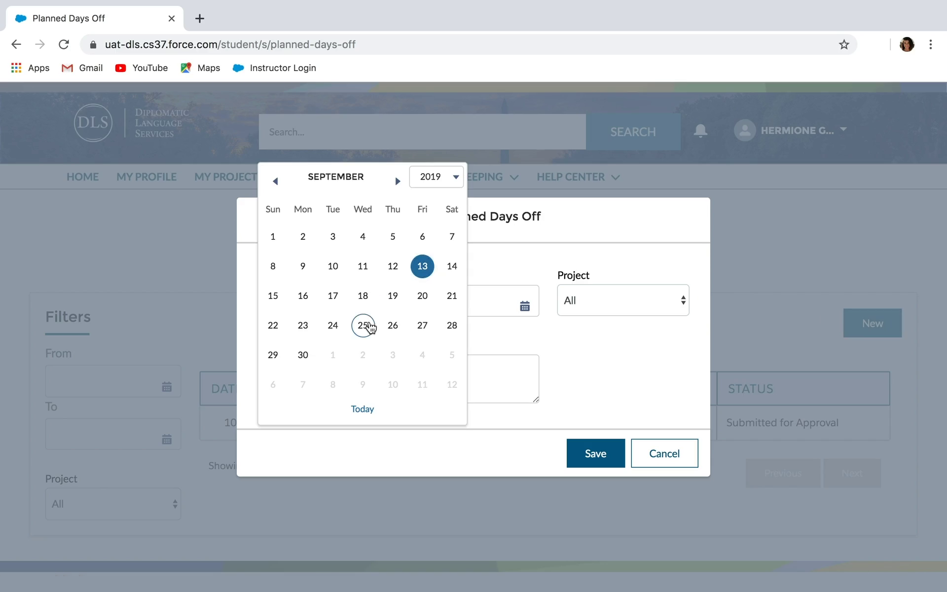
left_click(364, 326)
left_click(525, 307)
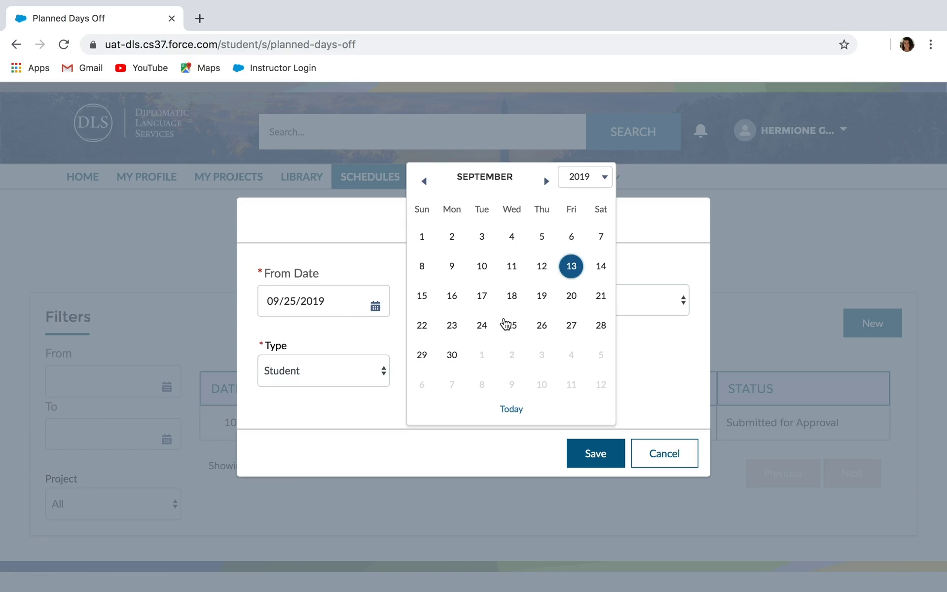
left_click(540, 325)
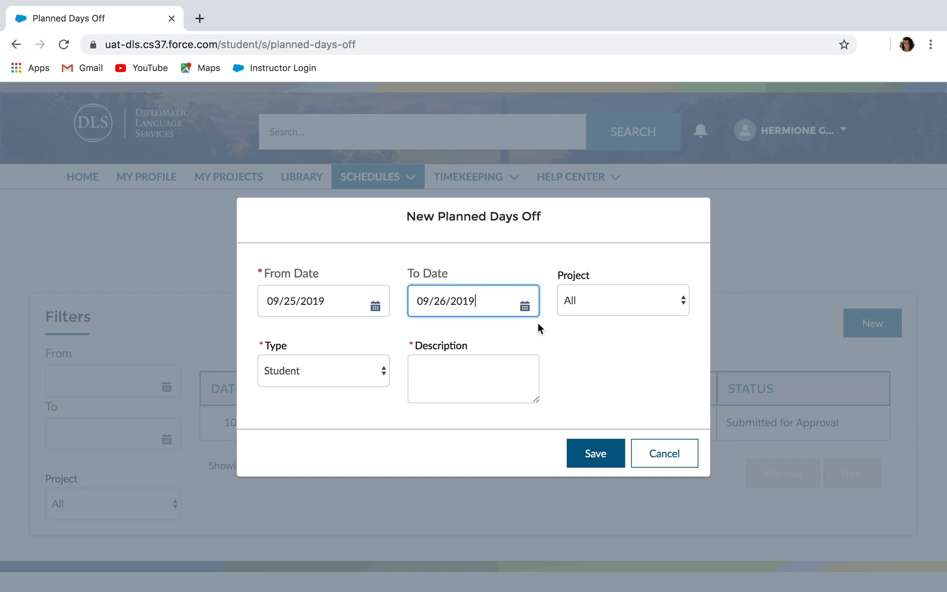
left_click(467, 366)
type("Doctor")
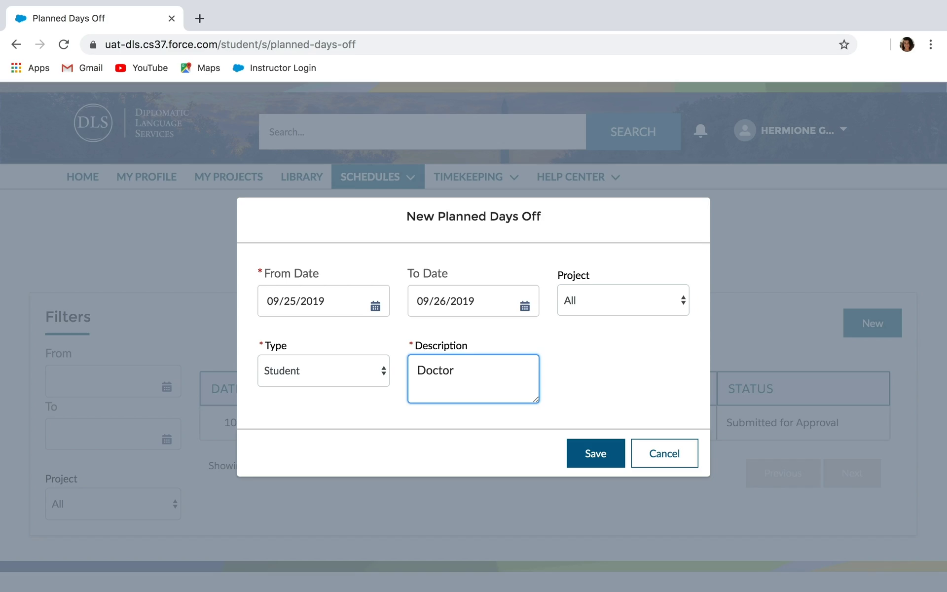
left_click(601, 453)
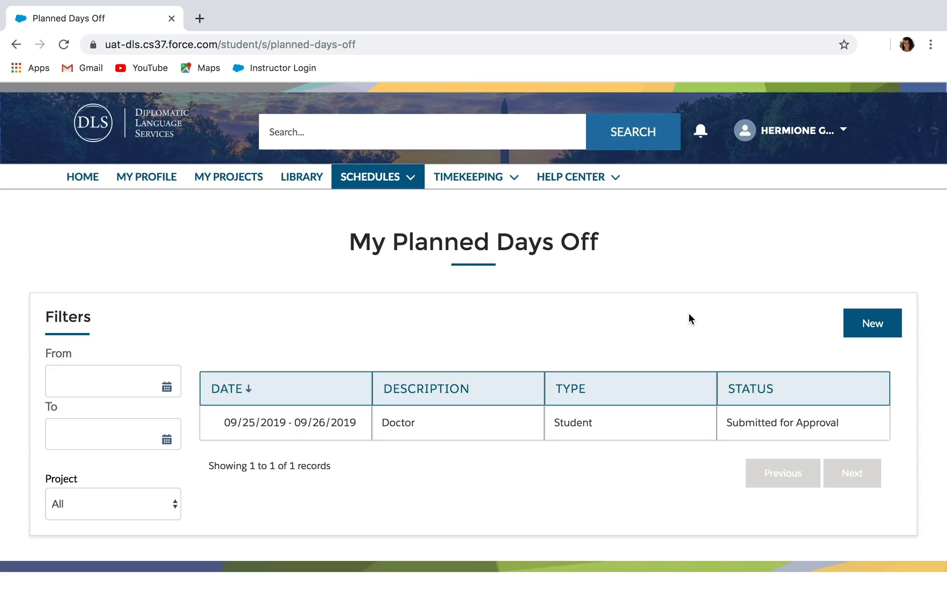
Open Time Approval and load the timesheet of class 1901235 for the week 09/09/2019 to 09/15/2019.
left_click(513, 186)
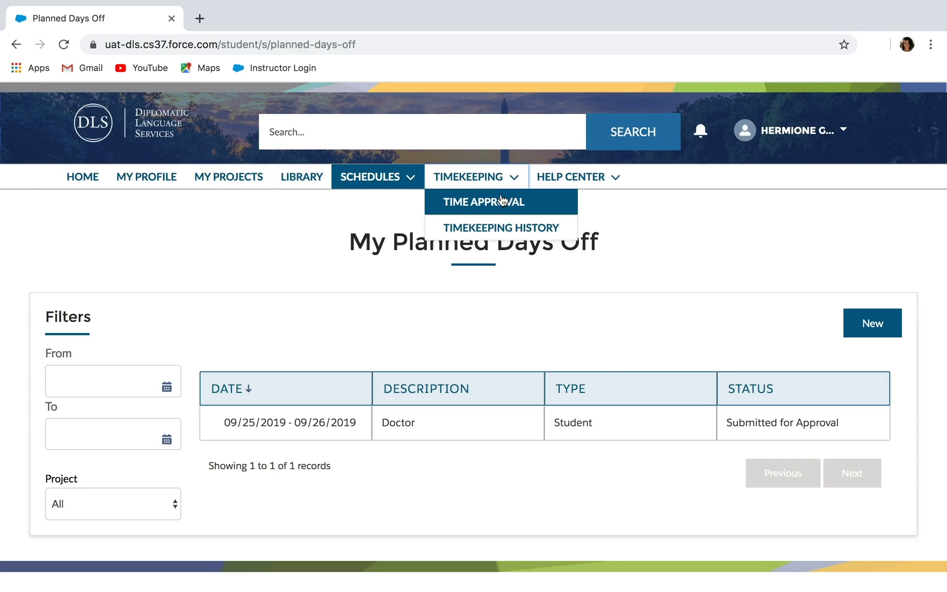
left_click(502, 200)
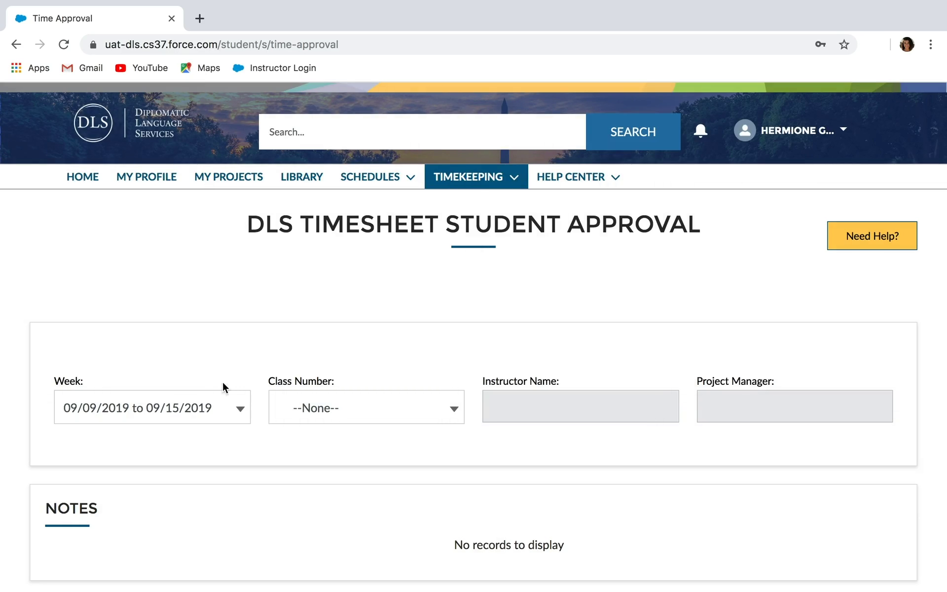
left_click(222, 402)
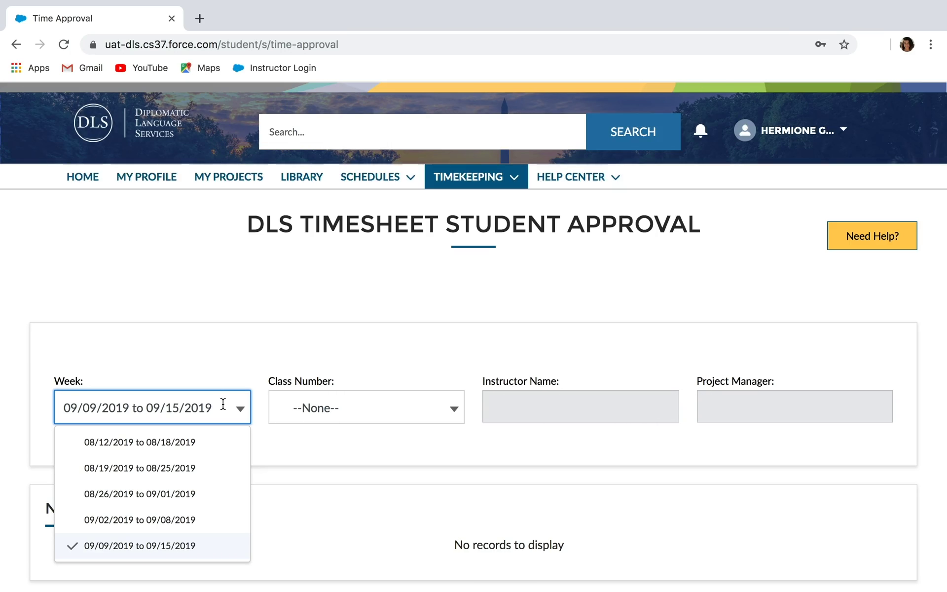
left_click(177, 548)
left_click(397, 412)
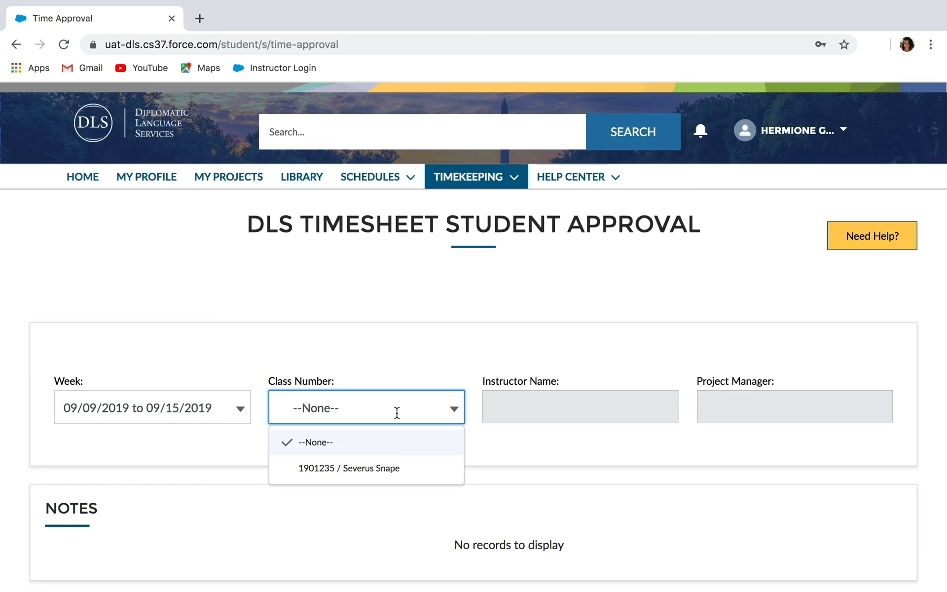
left_click(383, 471)
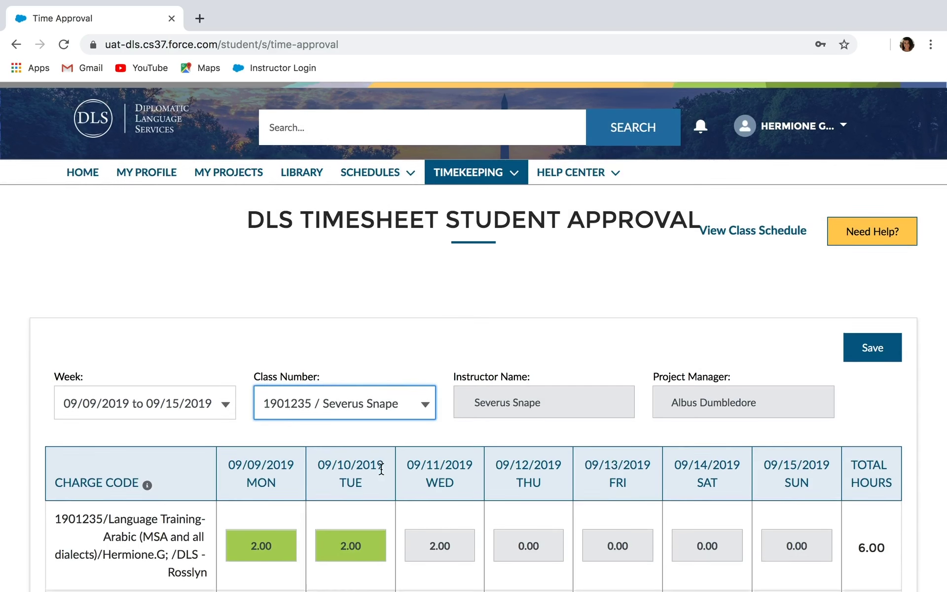
Approve the class hours for Wednesday 09/11/2019, save the timesheet and close the notice.
scroll(381, 468, "down", 4)
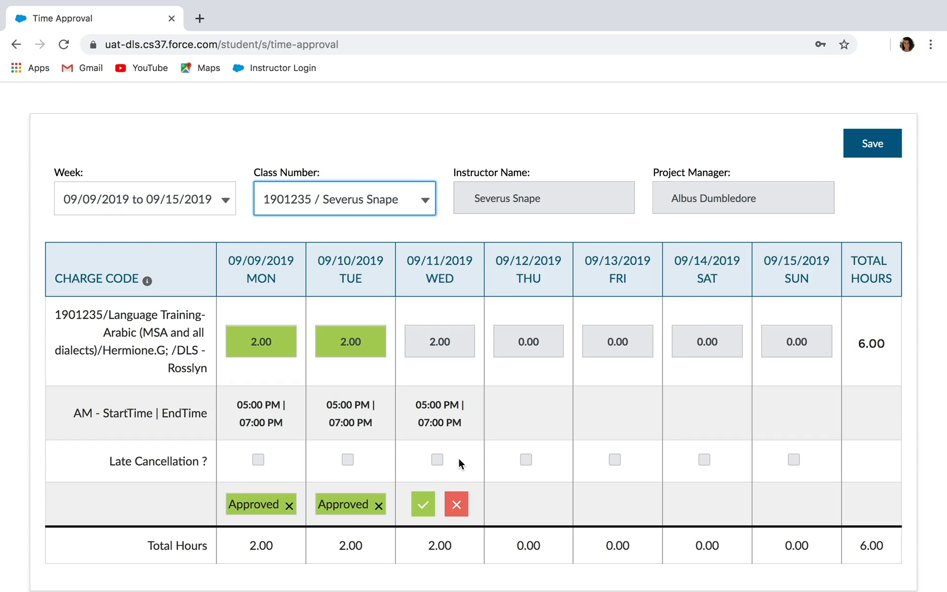
left_click(423, 508)
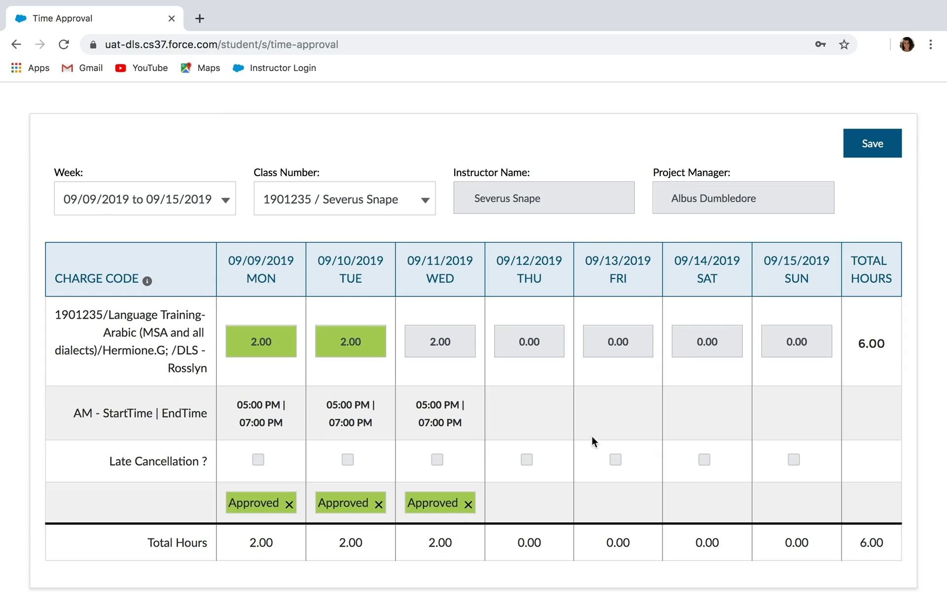
scroll(600, 420, "up", 4)
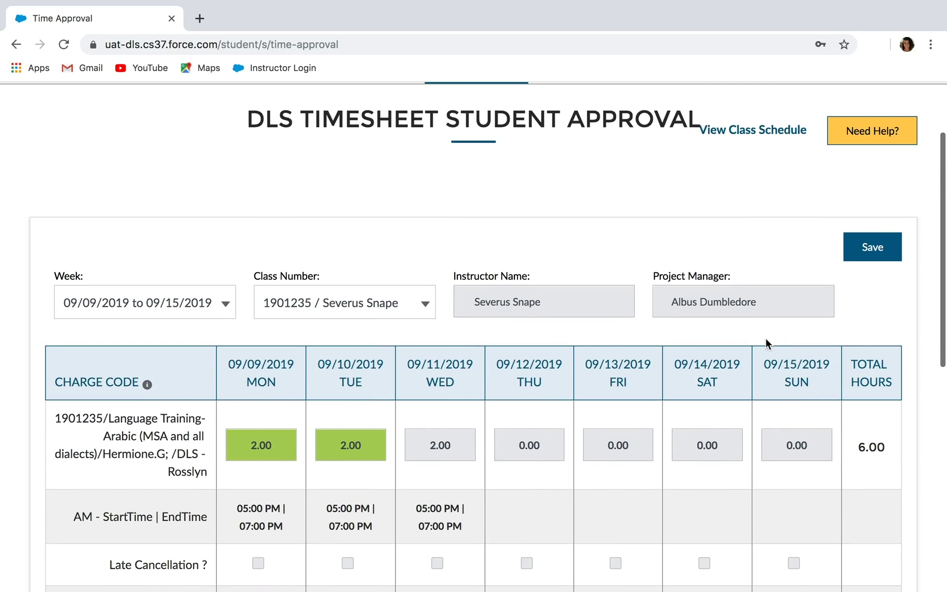
left_click(871, 254)
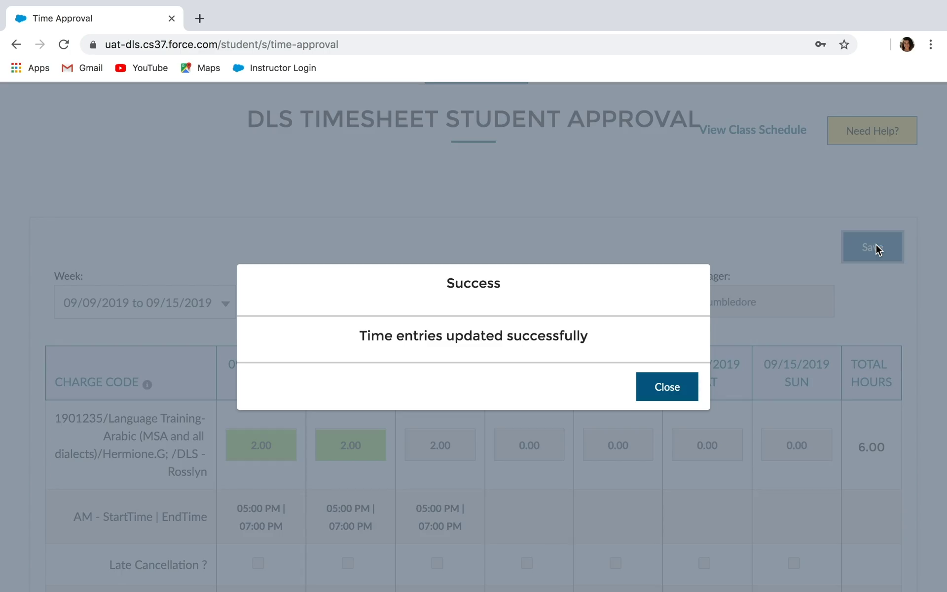
left_click(677, 383)
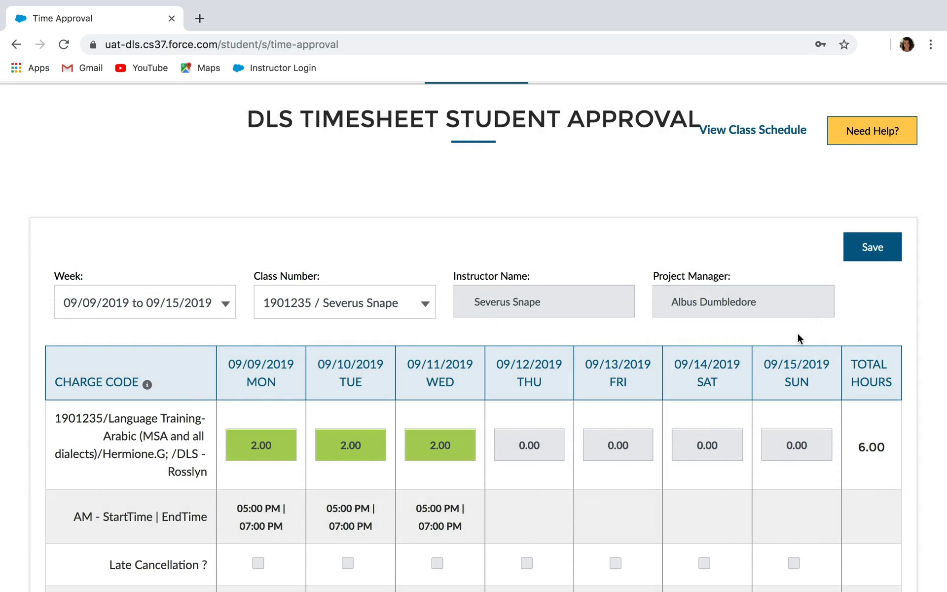
Open Timekeeping History, filter it by project 1901235, and review the September 2019 time entries.
scroll(797, 335, "down", 5)
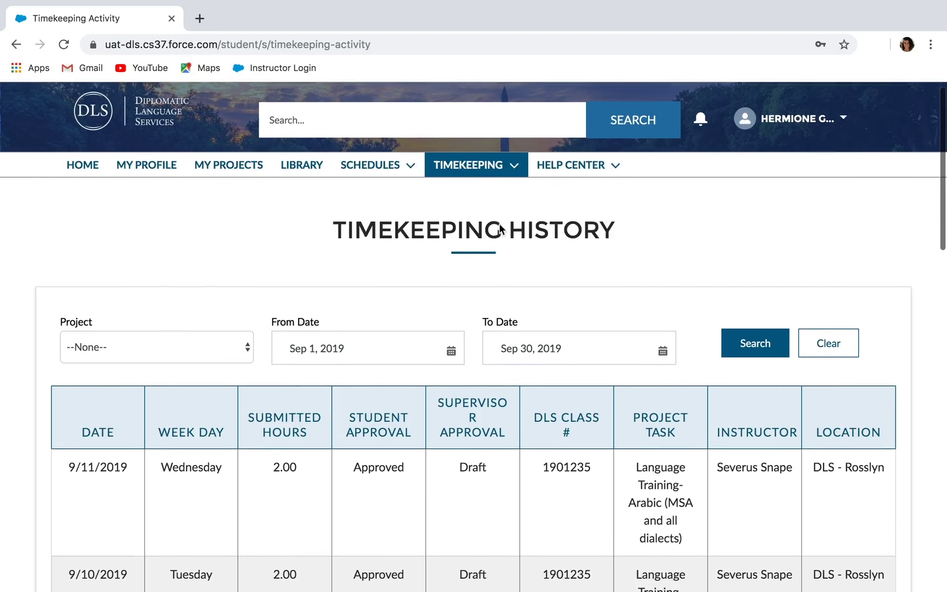
scroll(499, 226, "down", 3)
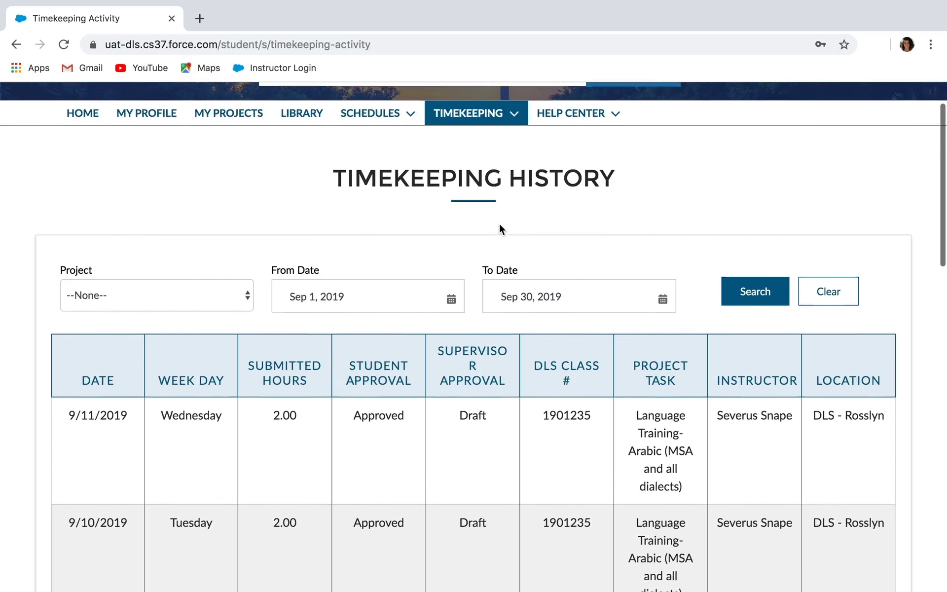
left_click(223, 253)
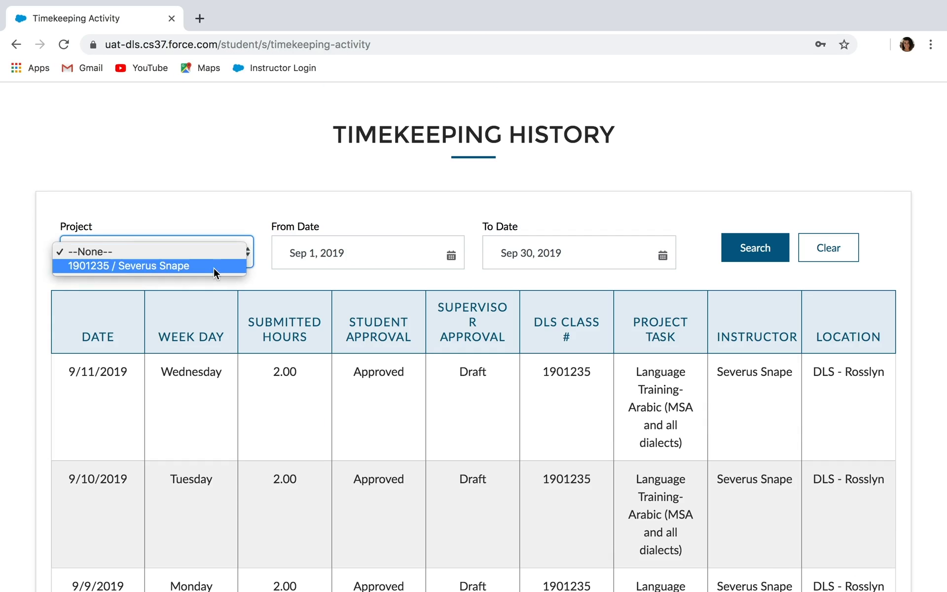
left_click(214, 268)
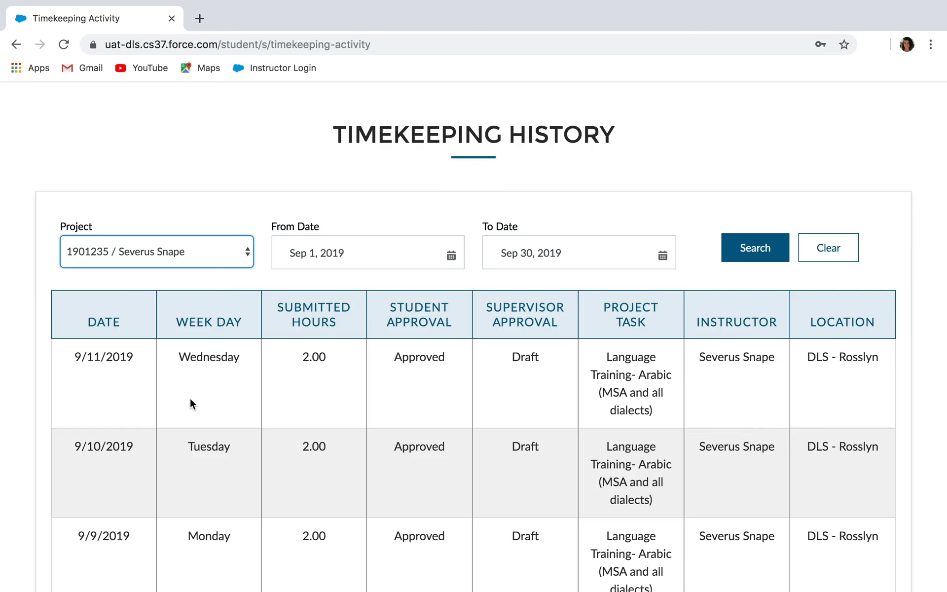
scroll(191, 402, "down", 3)
scroll(190, 400, "down", 4)
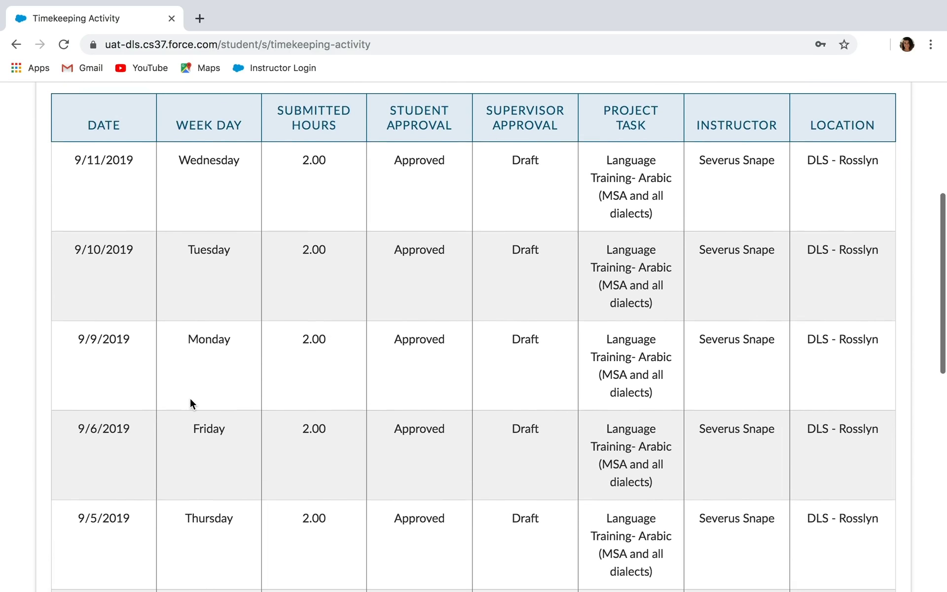
scroll(190, 398, "up", 8)
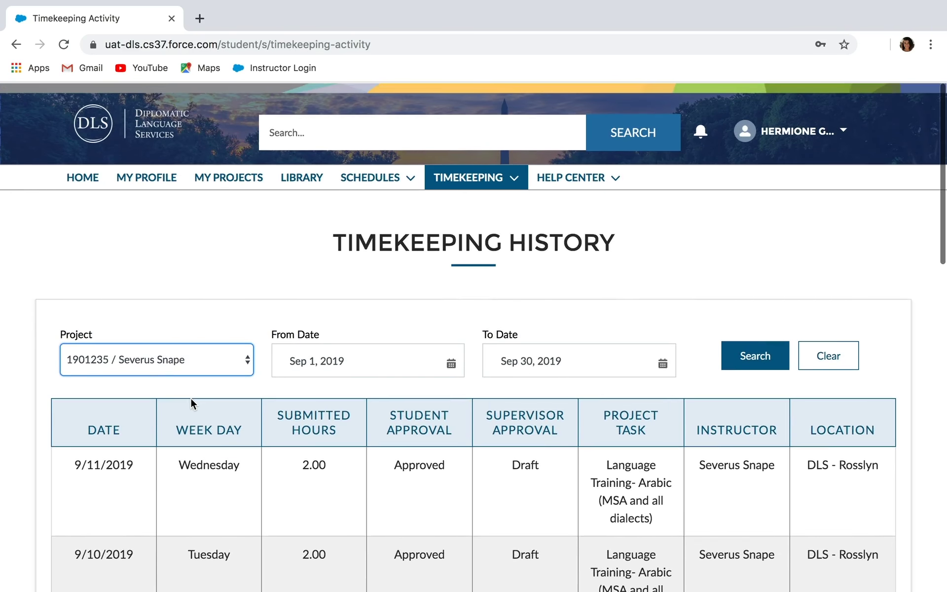
Open the Help Center form for submitting a case and look over its fields and suggested articles.
left_click(582, 178)
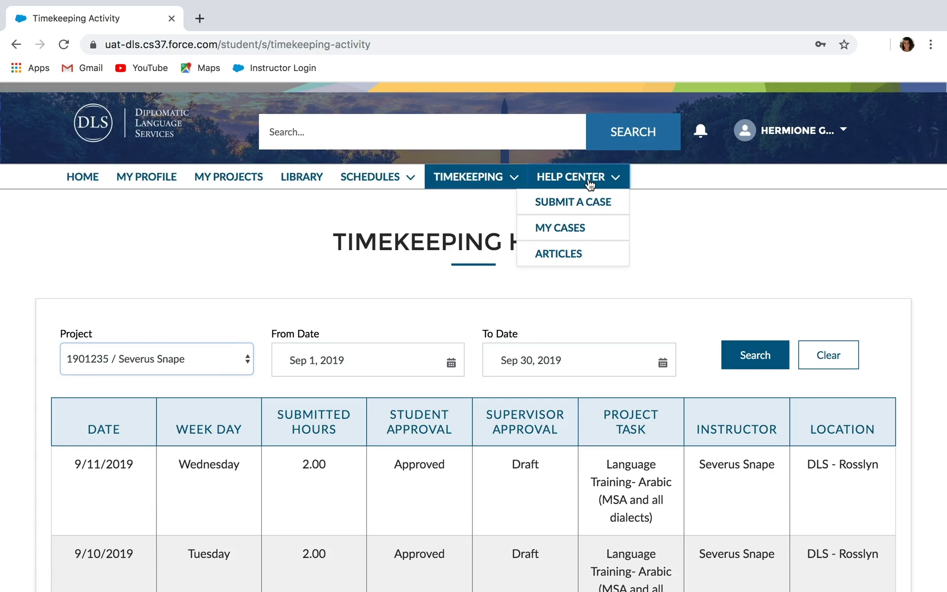
left_click(556, 201)
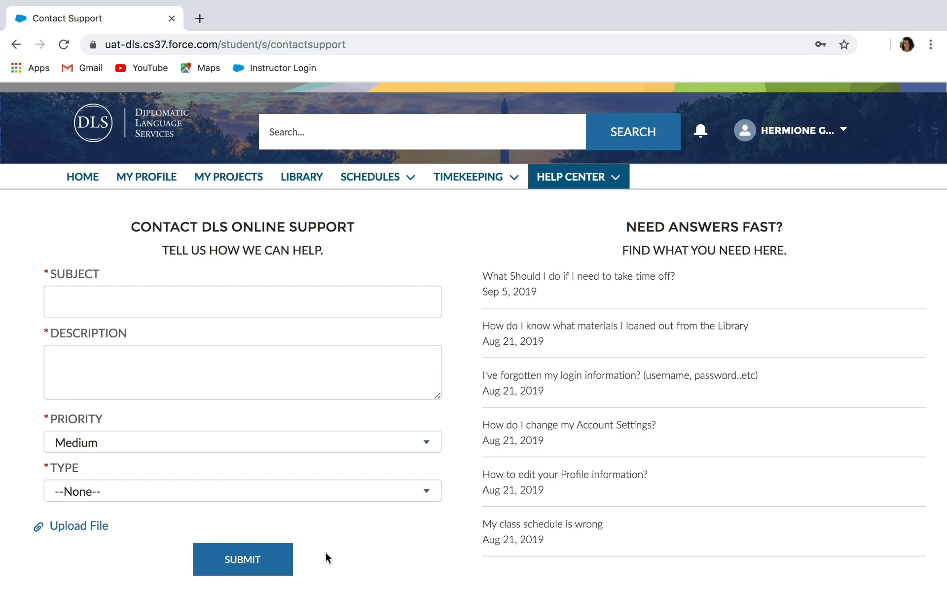
Open My Cases in the Help Center and check the list view options, keeping Open Cases.
left_click(618, 185)
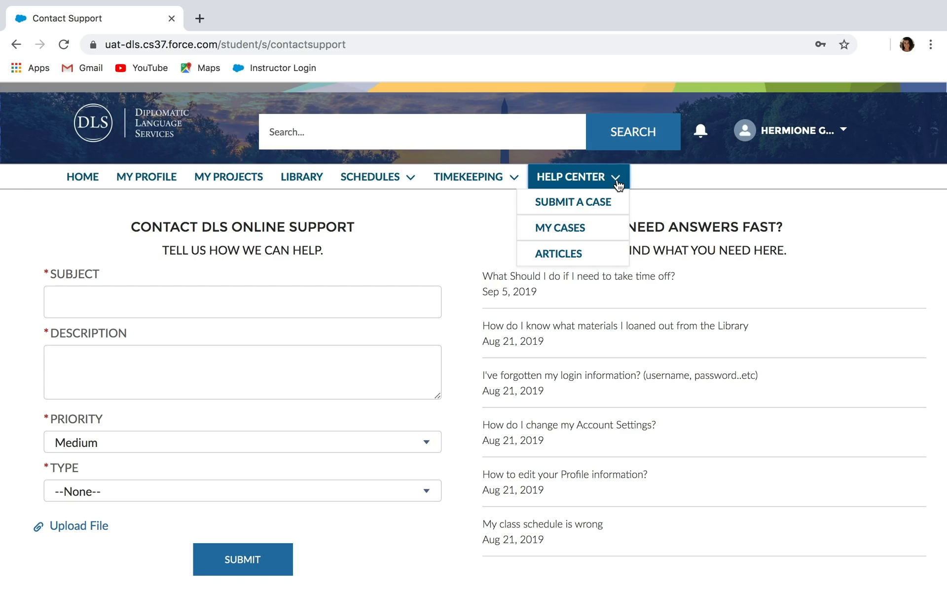
left_click(576, 232)
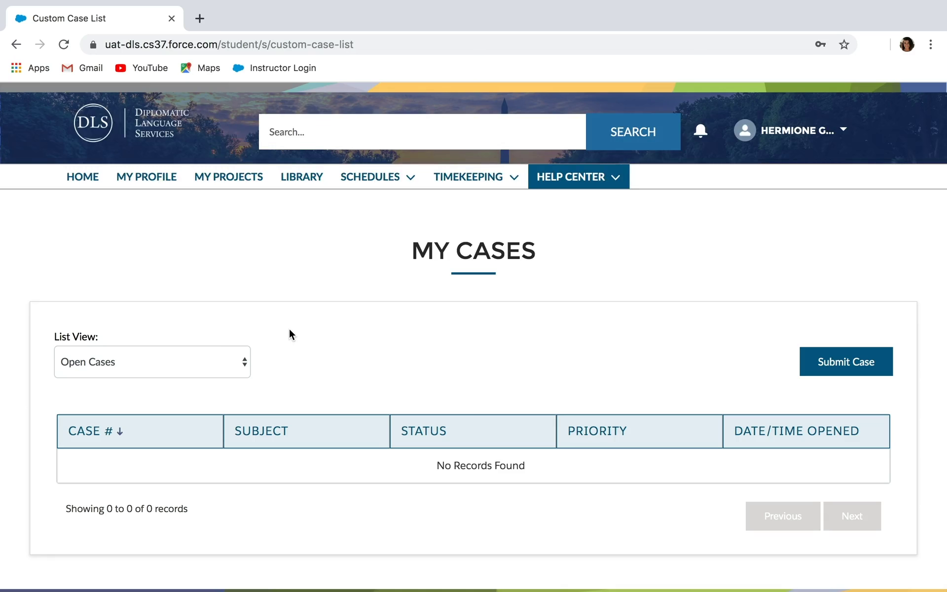
left_click(232, 359)
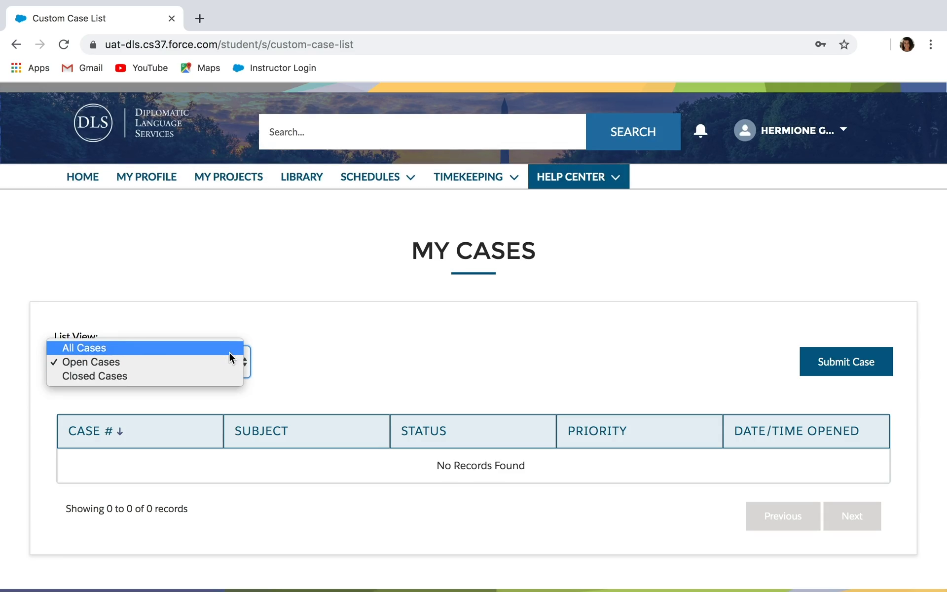
left_click(220, 361)
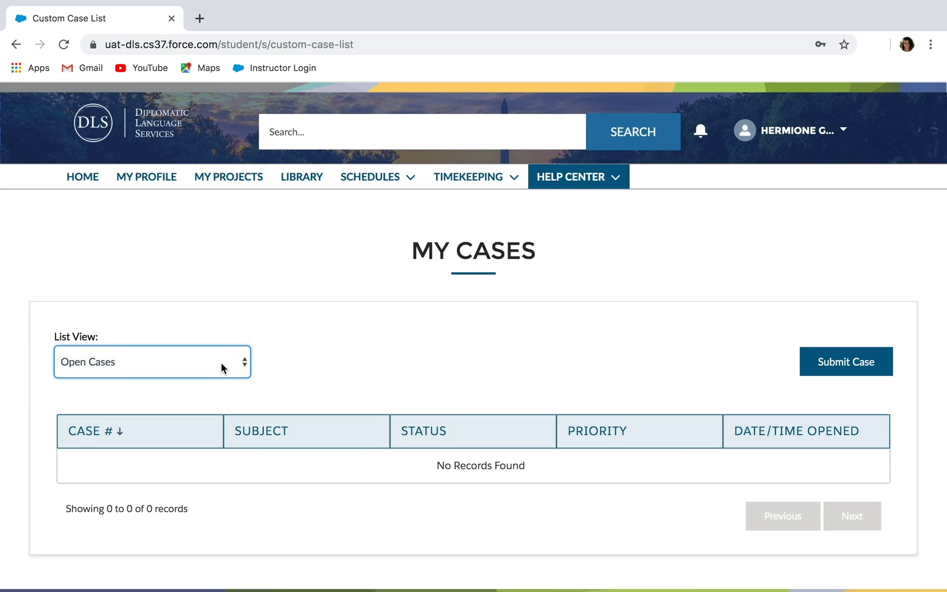
left_click(285, 369)
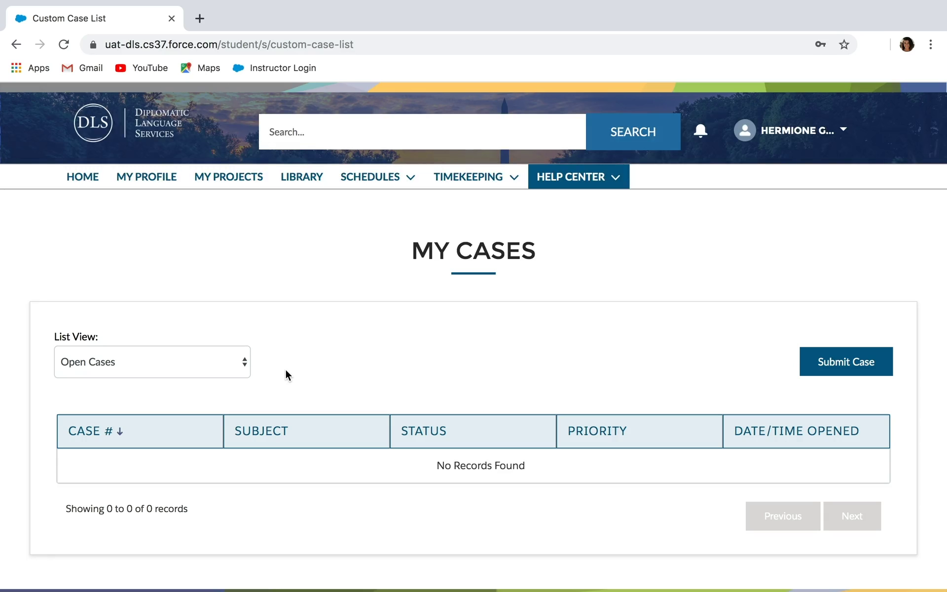
Open the Help Center articles, look over their topics, and return to the portal's home page.
left_click(590, 180)
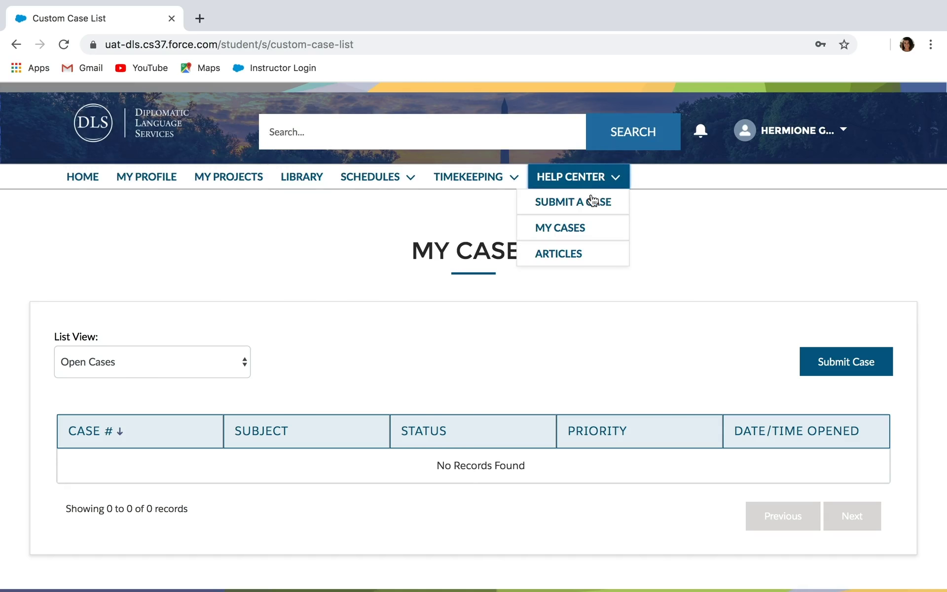
left_click(576, 251)
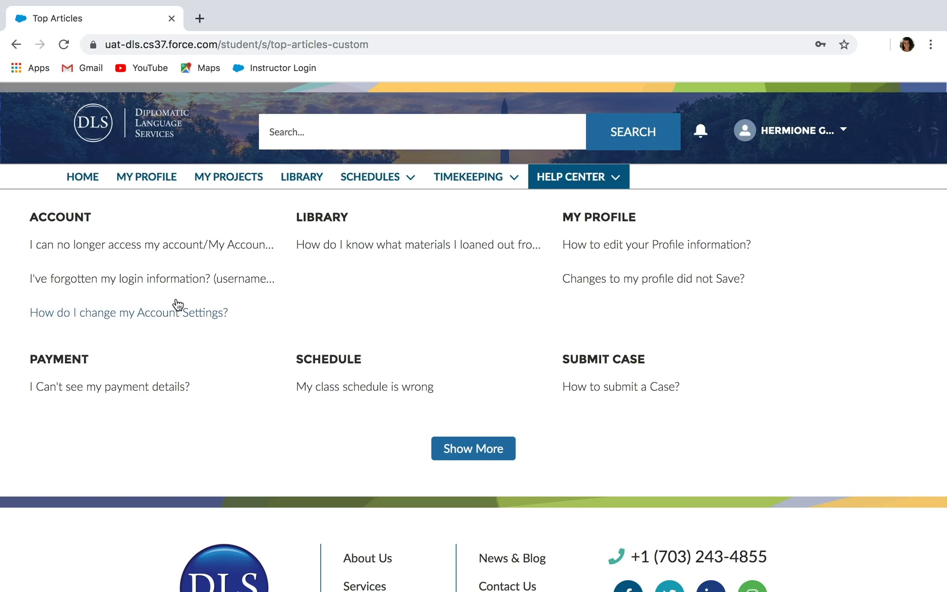
left_click(84, 179)
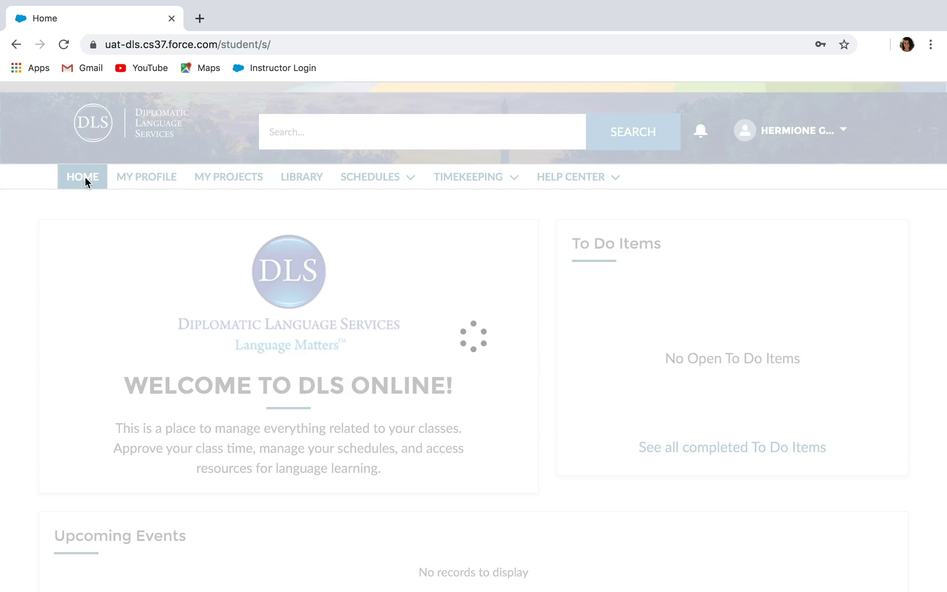